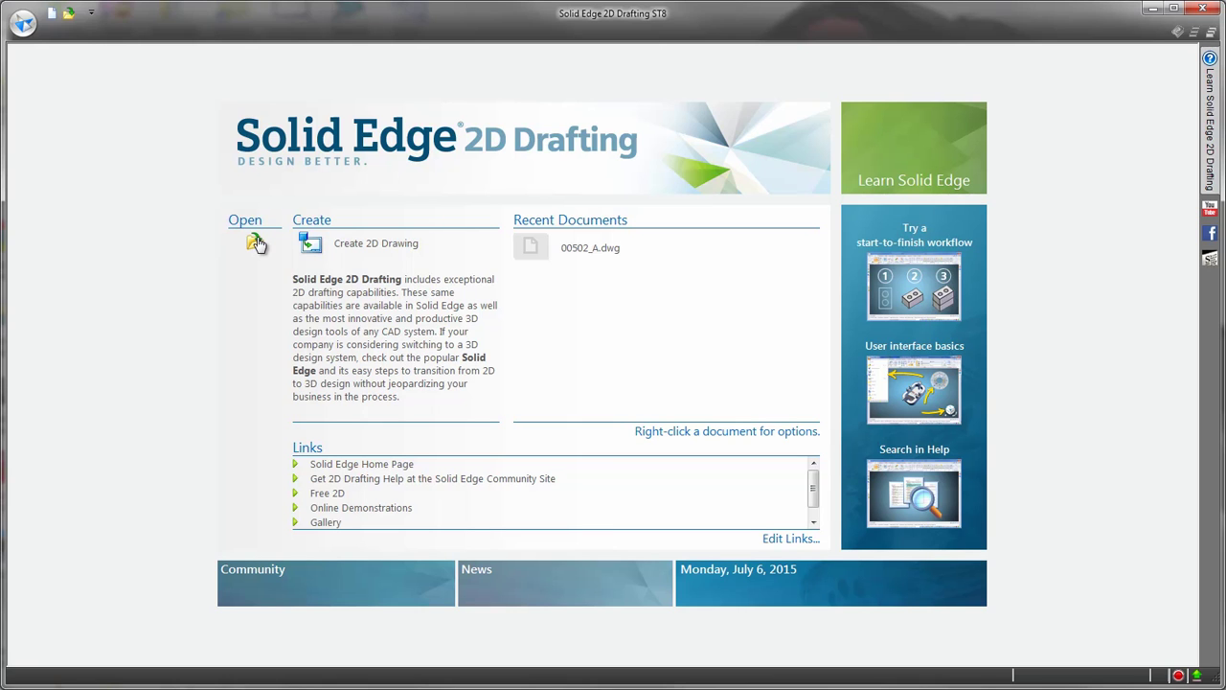
Select AutoCAD_Hub with the AutoCAD (*.dwg) filter and open its translation options.
click(255, 243)
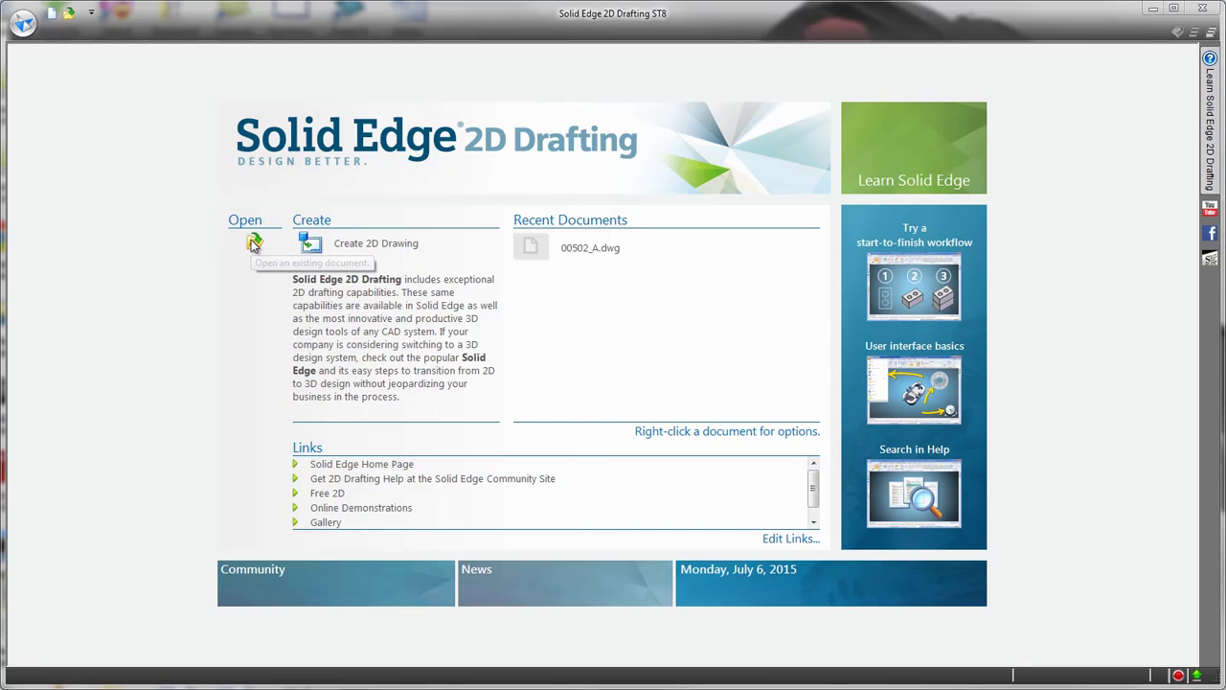
click(903, 595)
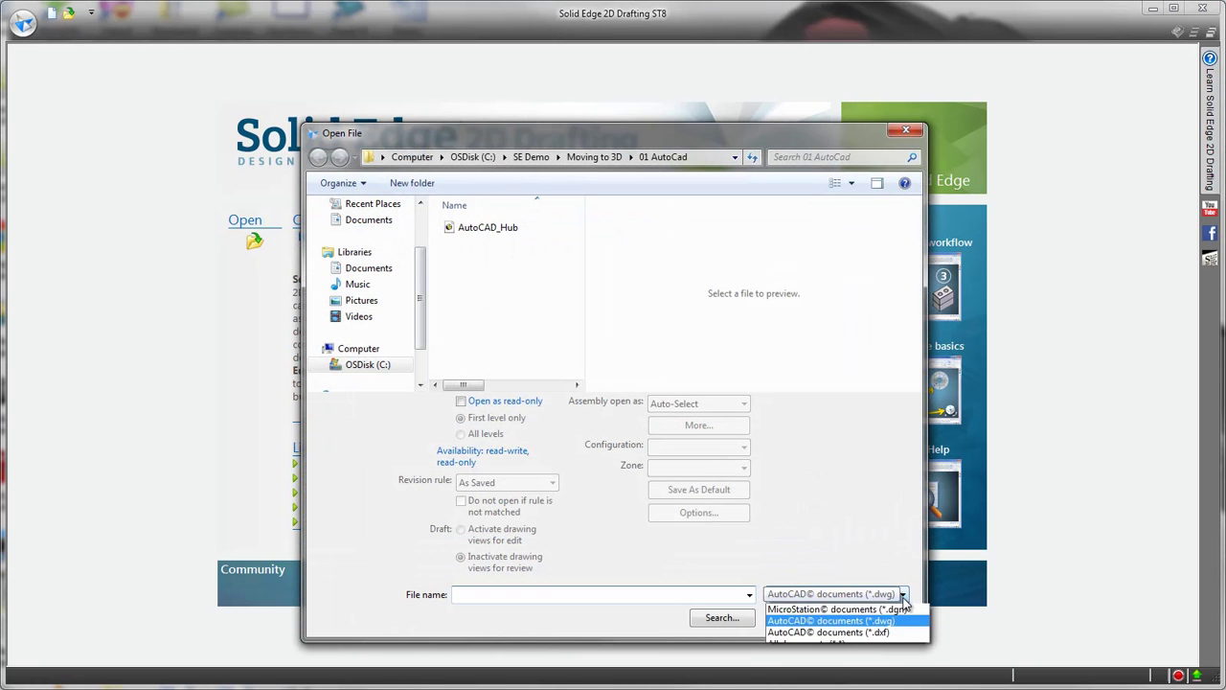
click(913, 656)
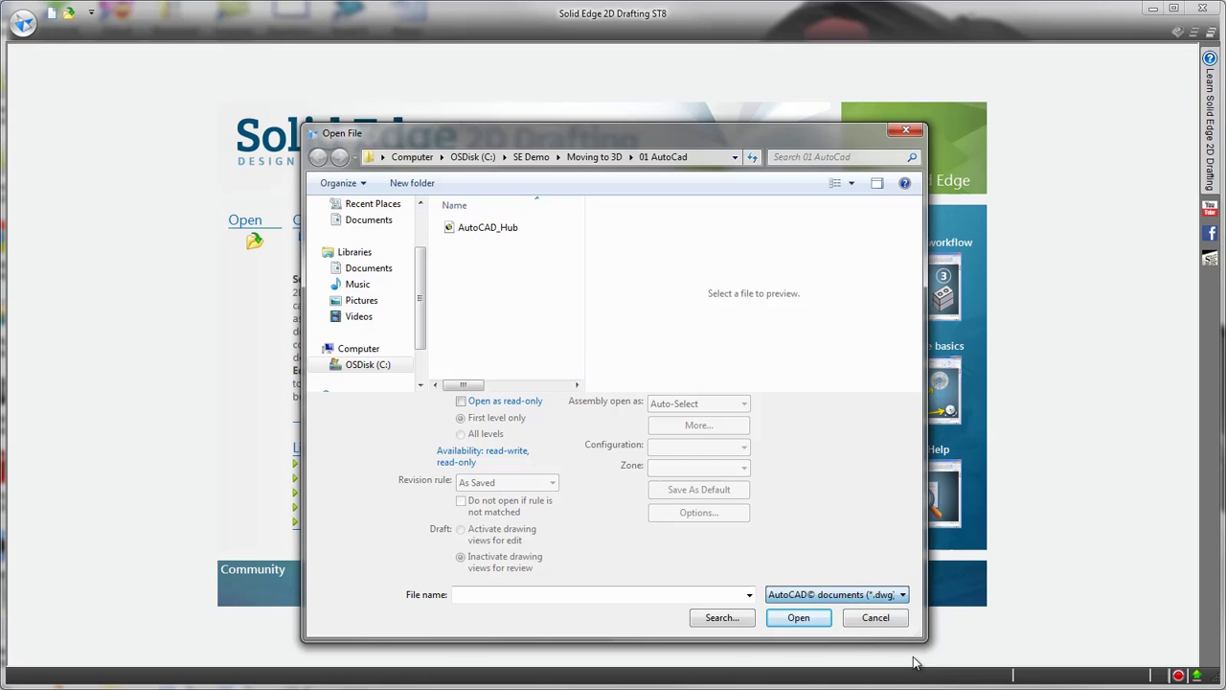
click(498, 232)
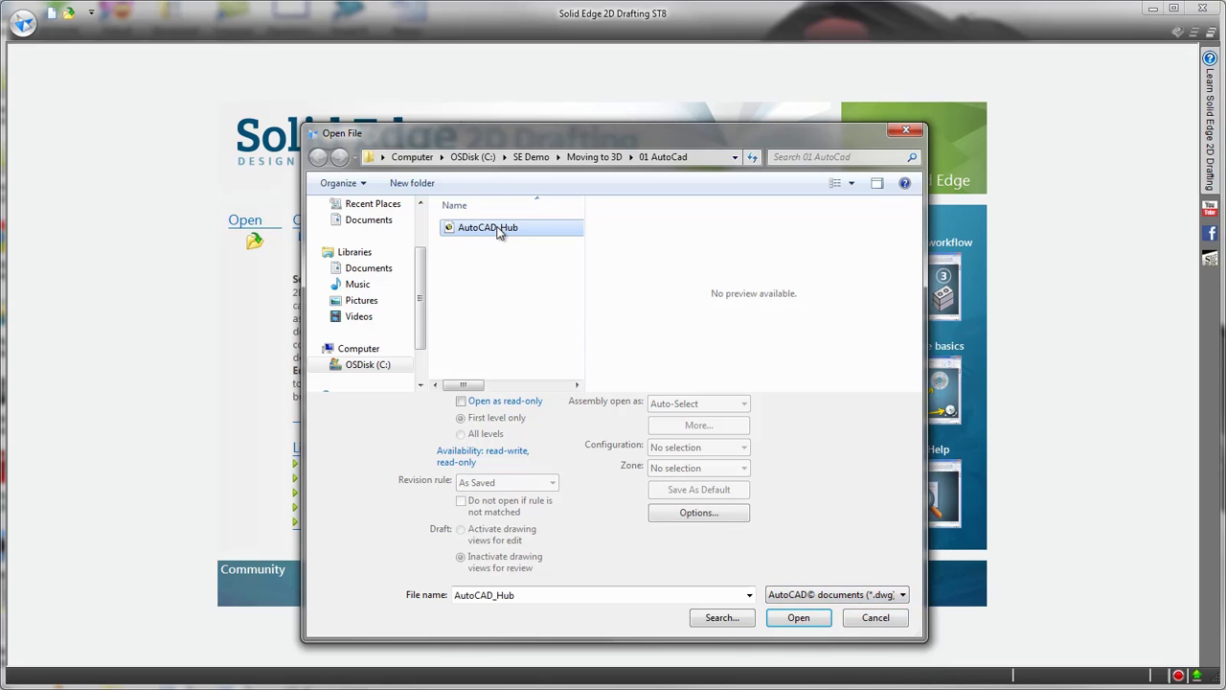
click(682, 513)
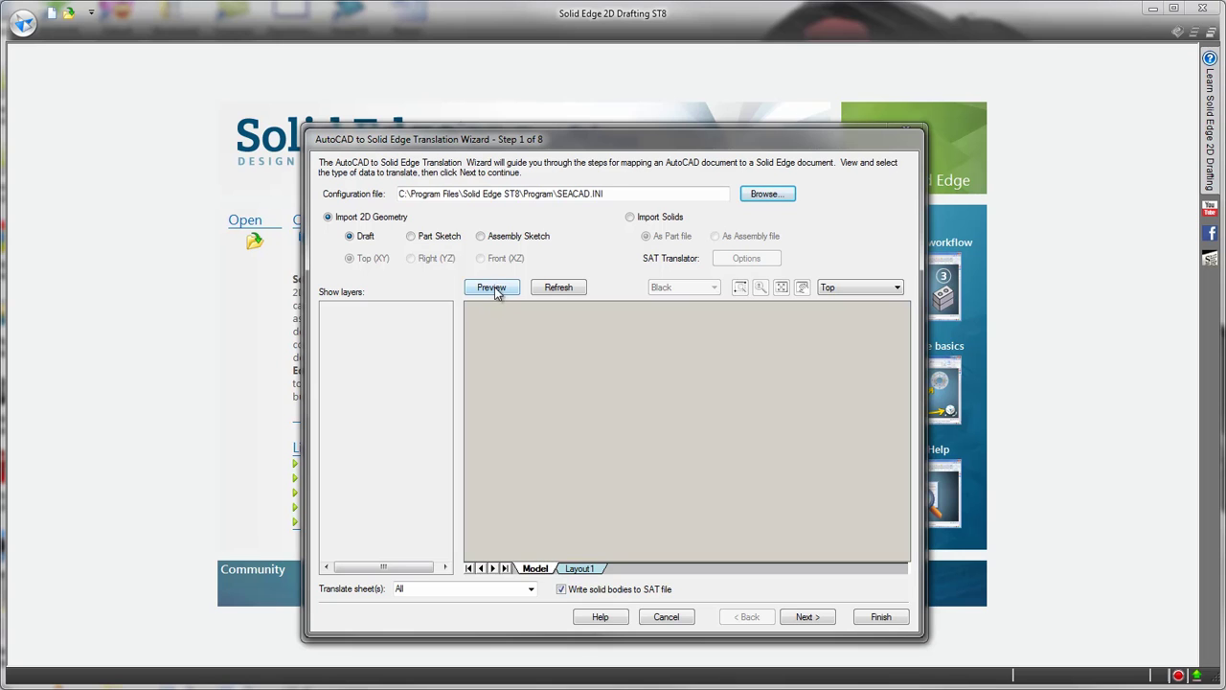
Preview the hub drawing, fitted to the window, on a white background.
click(491, 286)
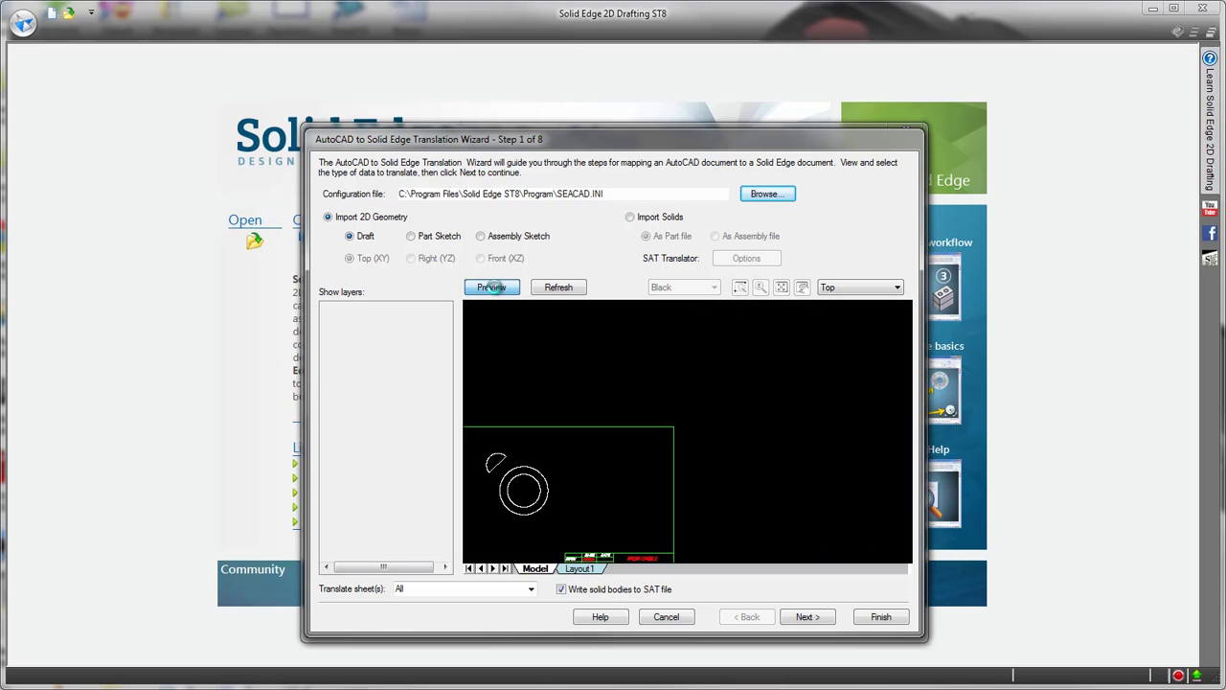
click(781, 289)
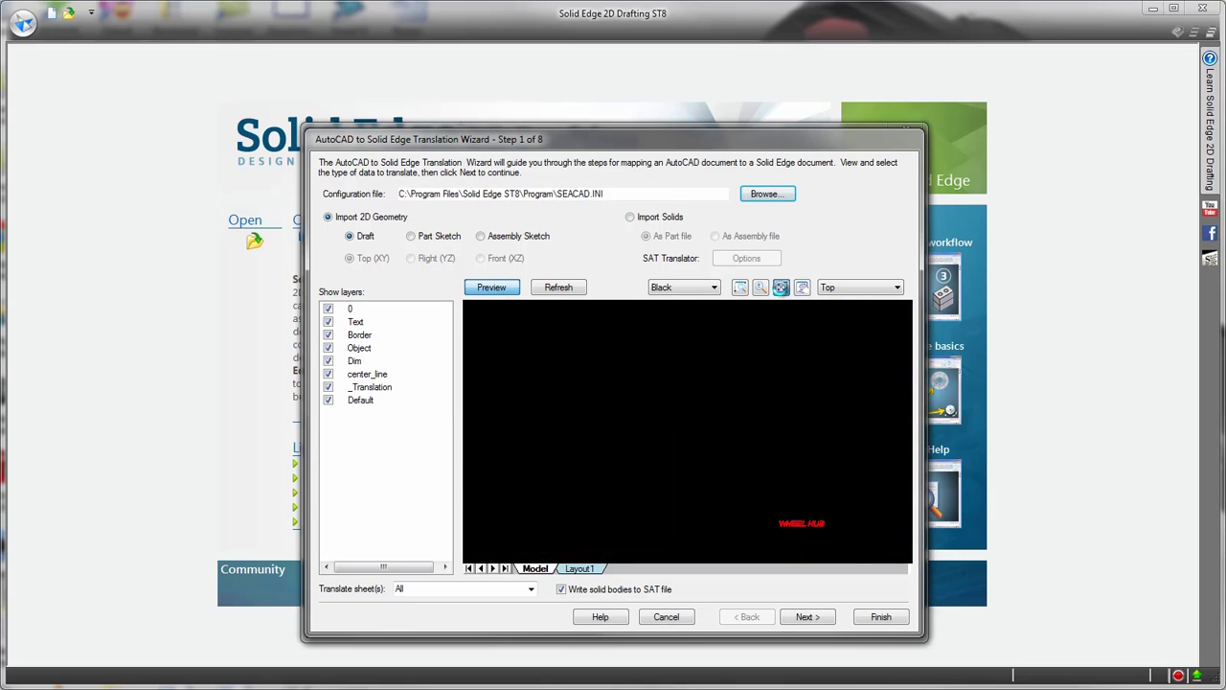
click(713, 288)
click(709, 311)
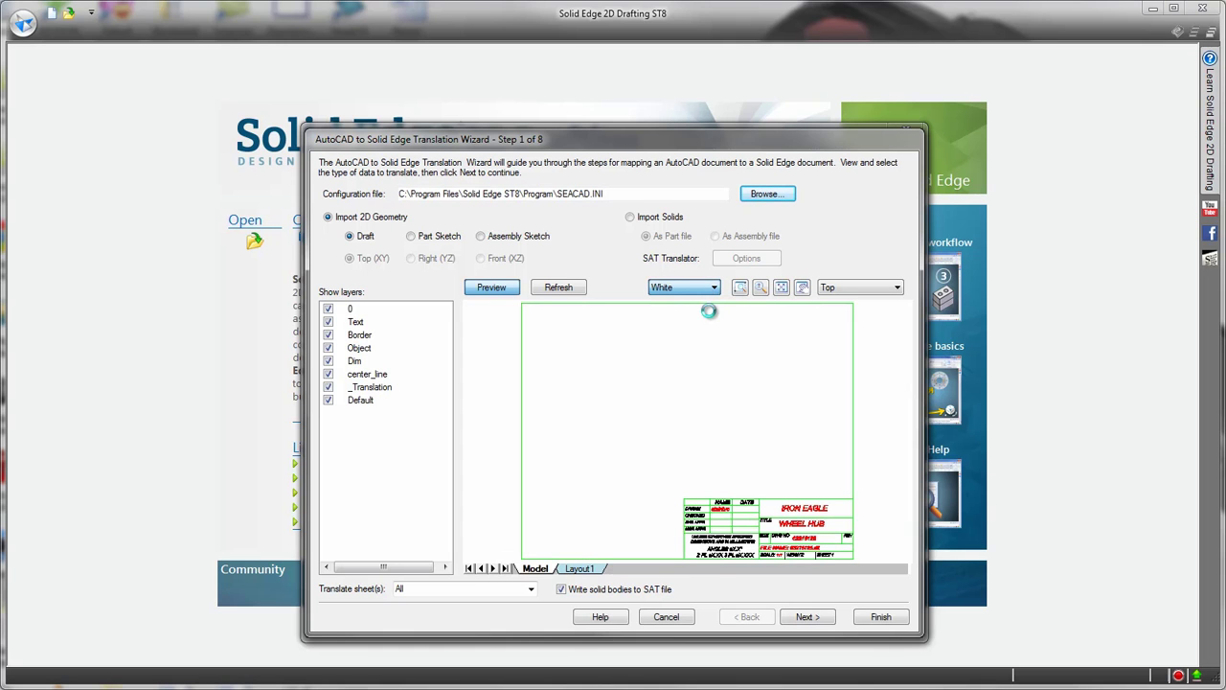
Accept the remaining wizard steps and finish, keeping the original configuration file.
click(805, 619)
click(805, 618)
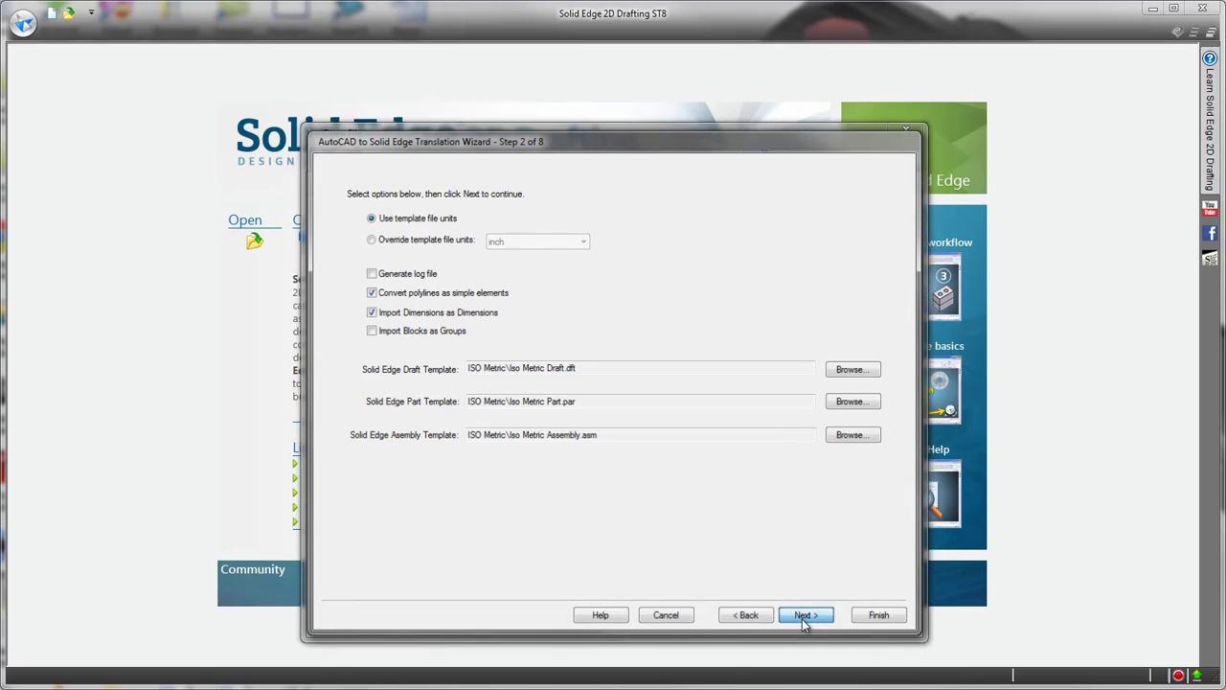
click(805, 619)
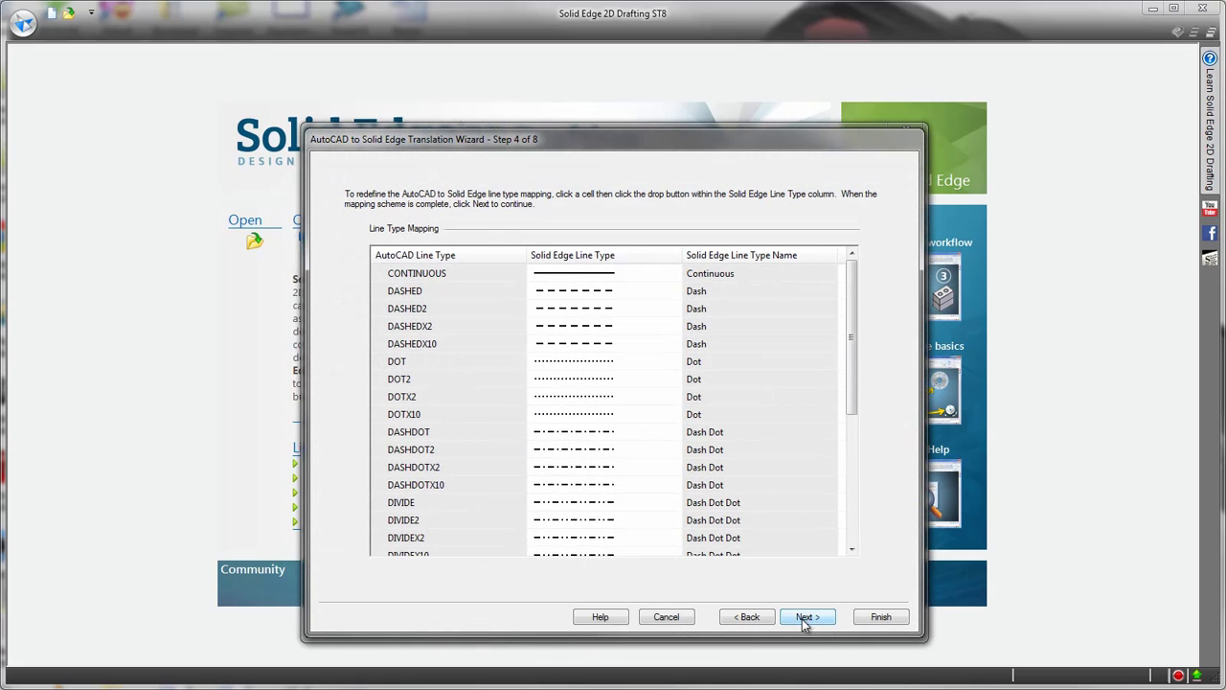
click(805, 619)
click(805, 619)
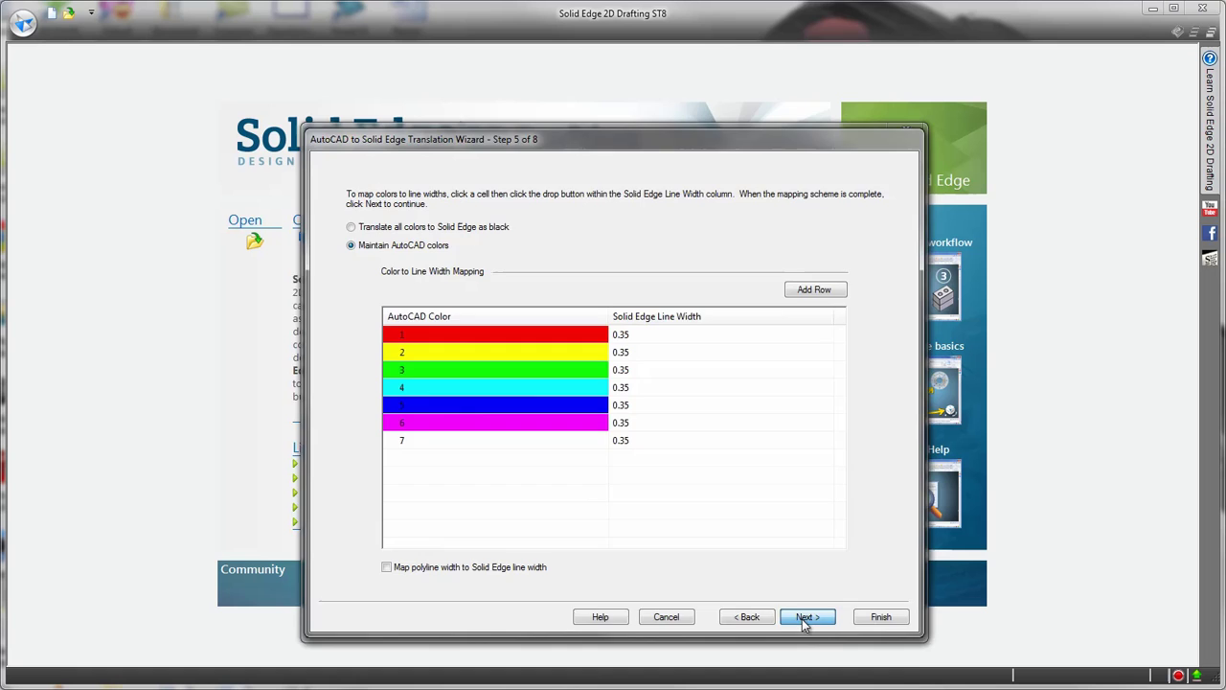
click(804, 619)
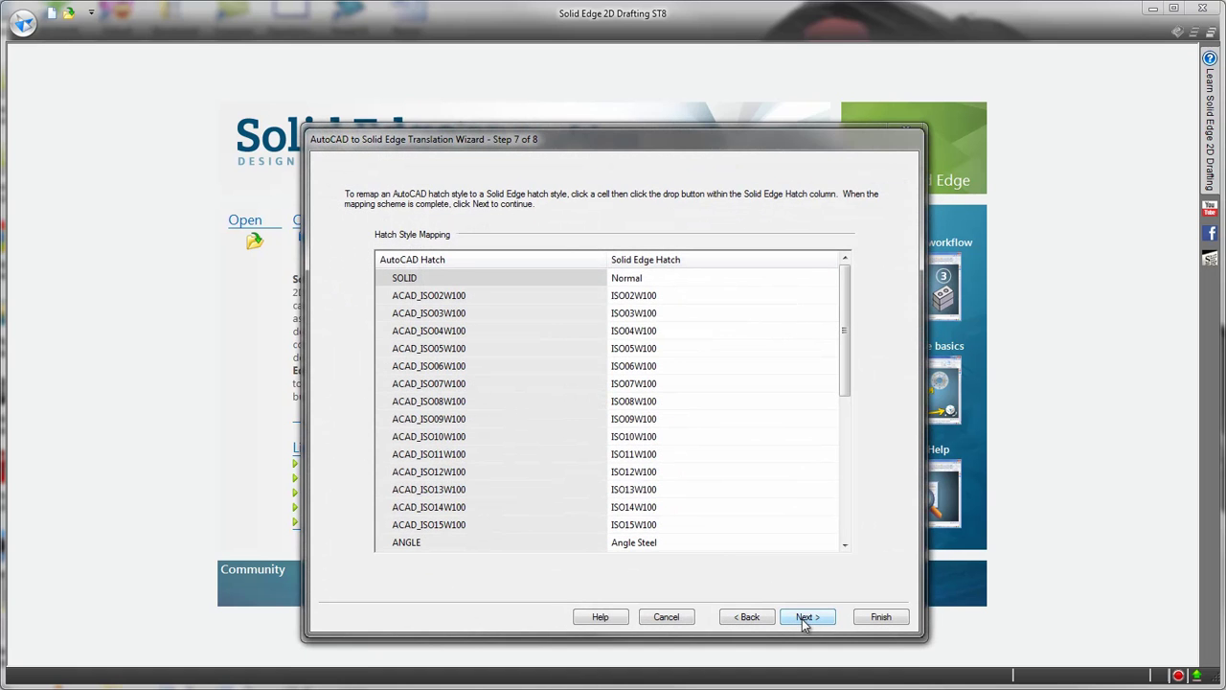
click(805, 619)
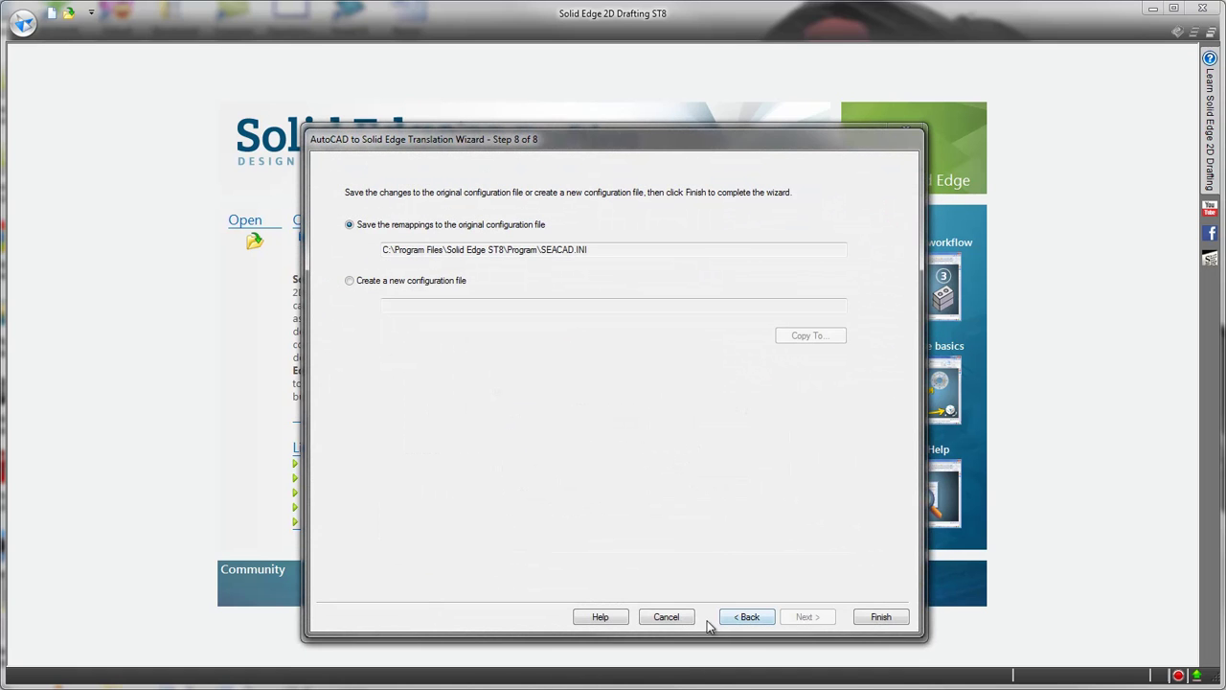
click(686, 619)
Load the AutoCAD_Hub drawing with the template, then hide and re-show the center_line layer.
click(809, 620)
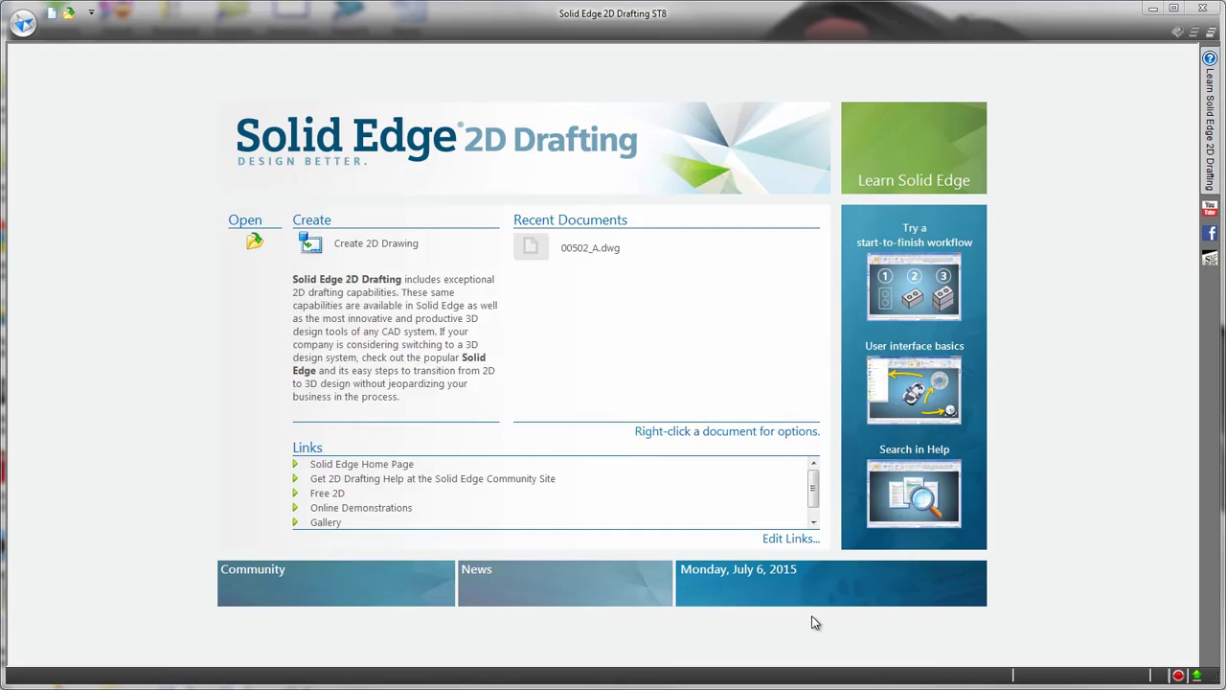
click(745, 515)
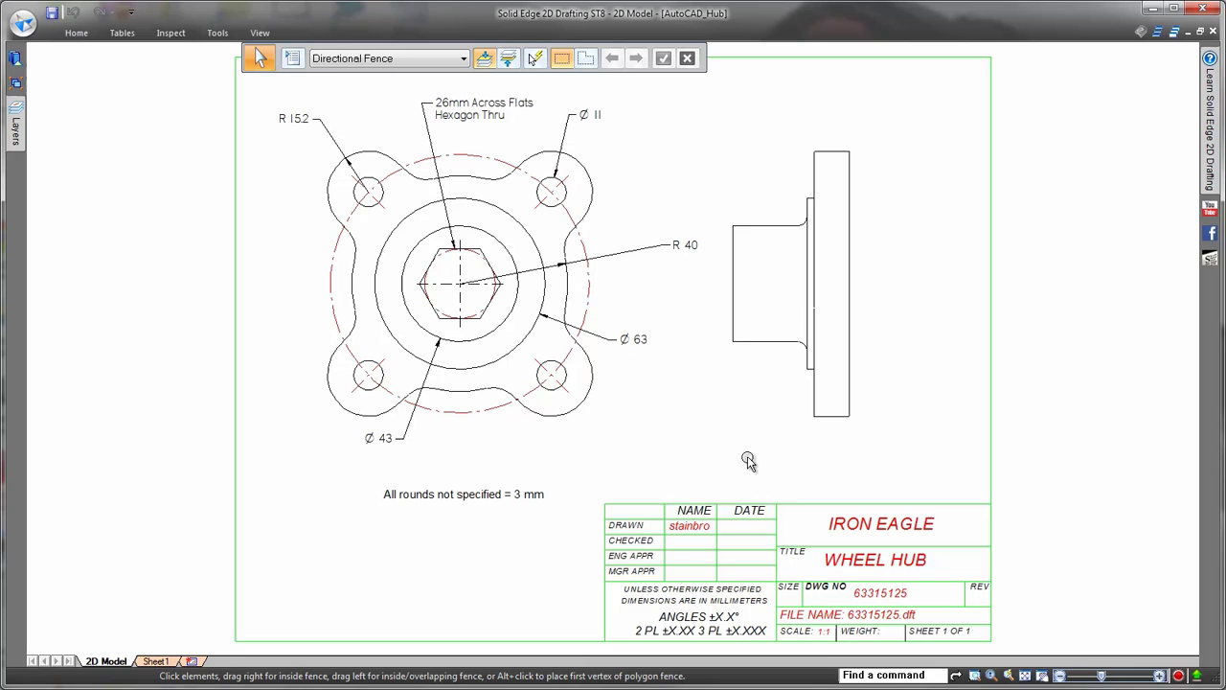
click(15, 132)
click(99, 192)
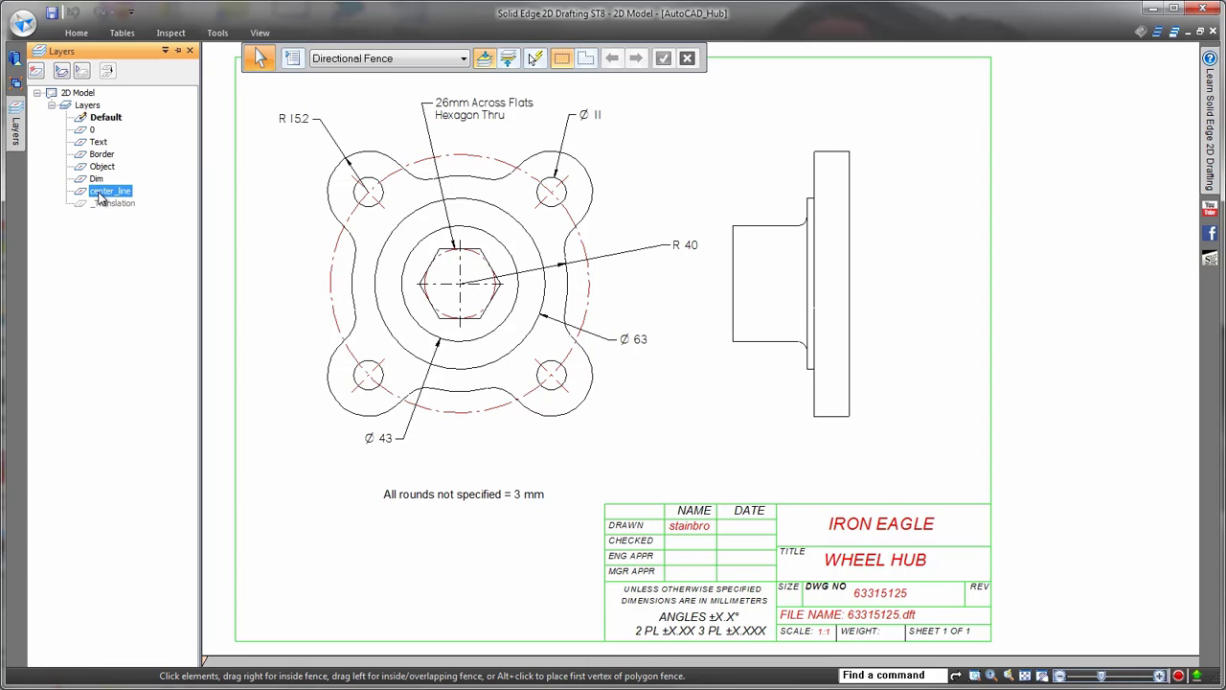
click(82, 73)
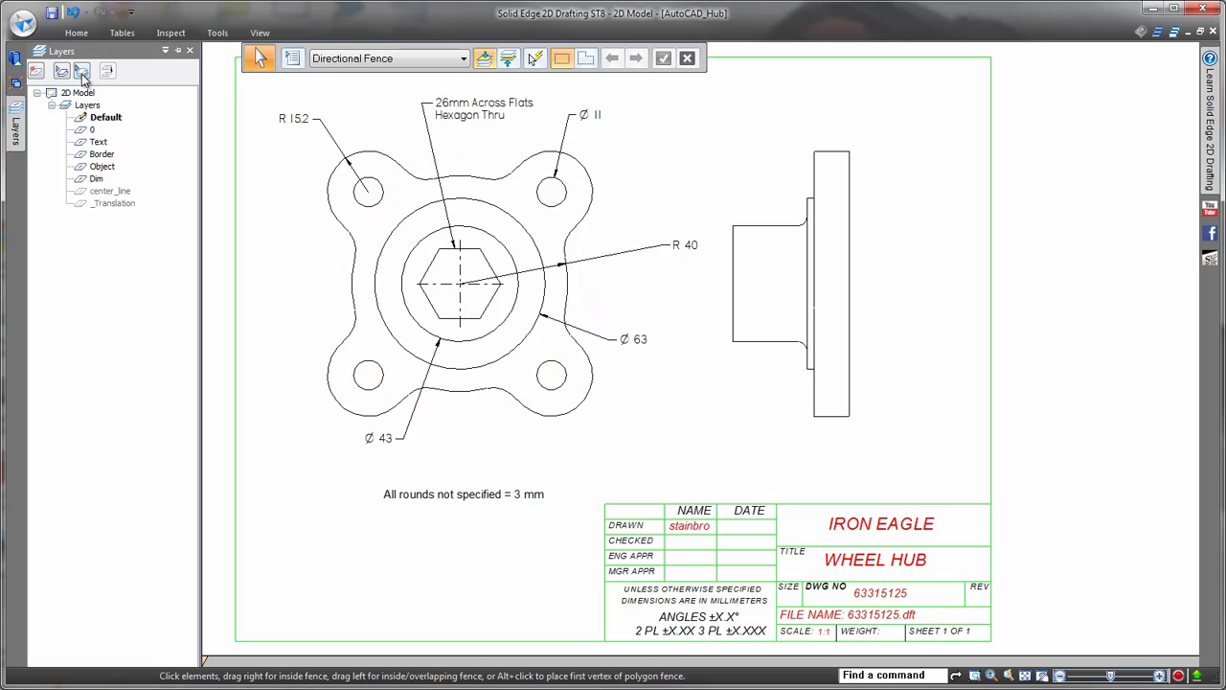
click(101, 192)
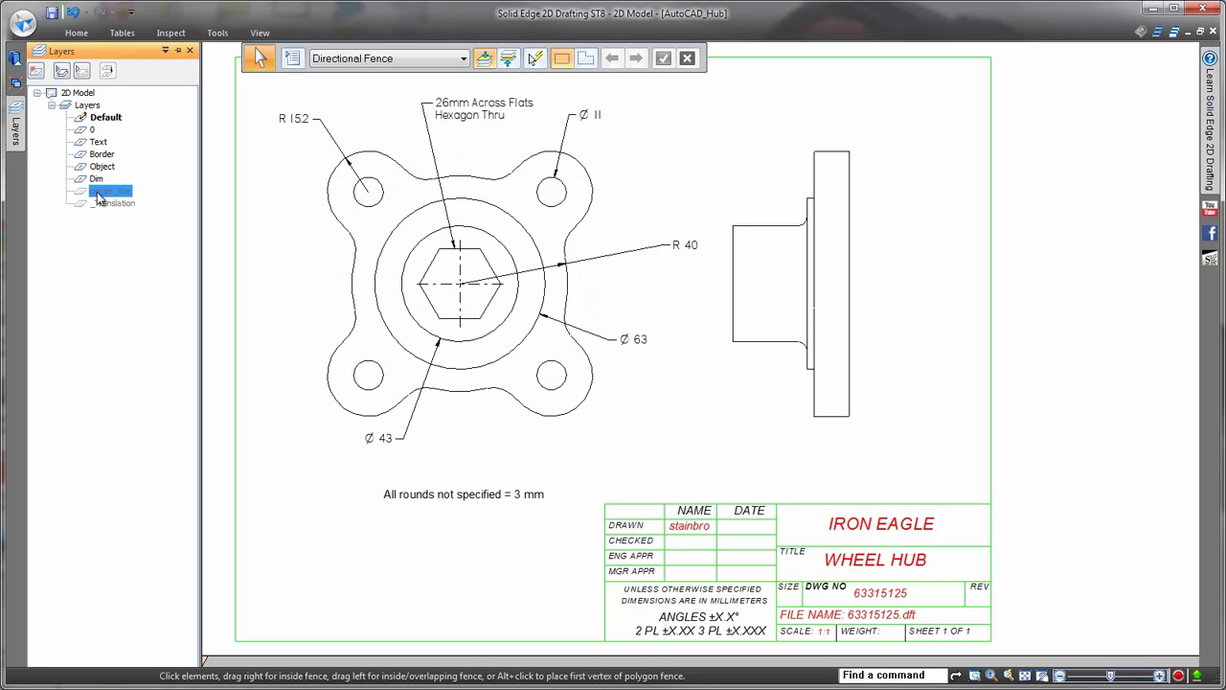
click(61, 73)
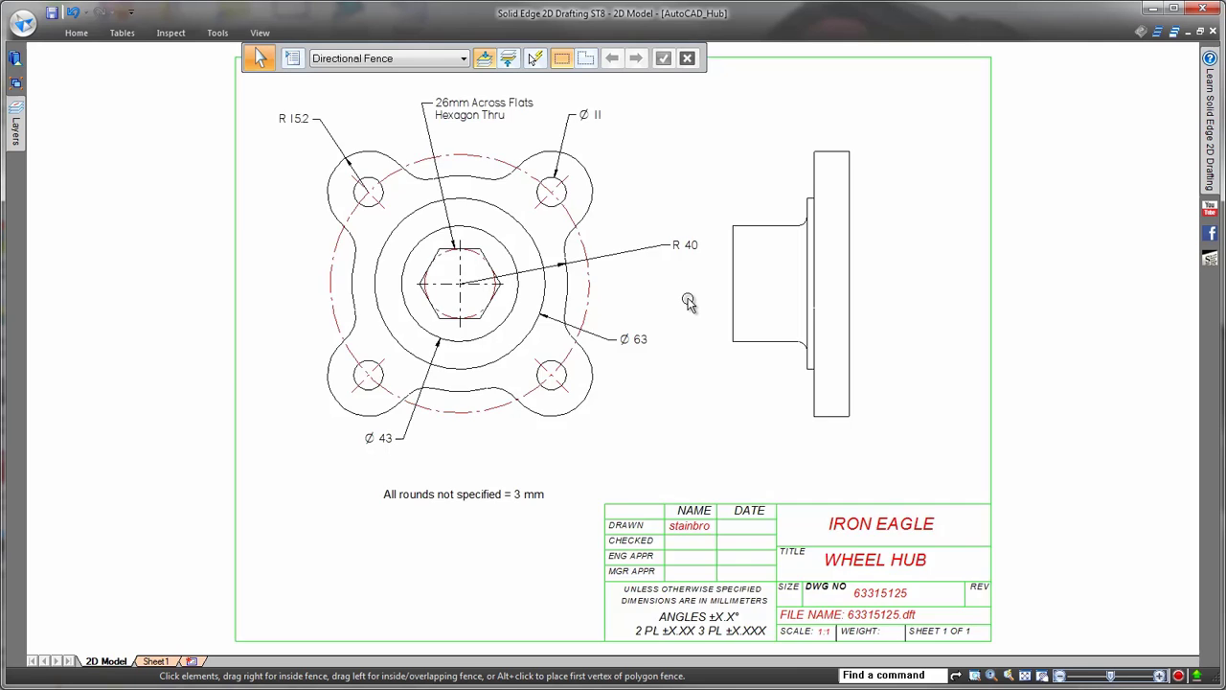
Start a red line with hidden line style and a set line width.
scroll(688, 300, up, 2)
middle_drag(688, 301, 645, 391)
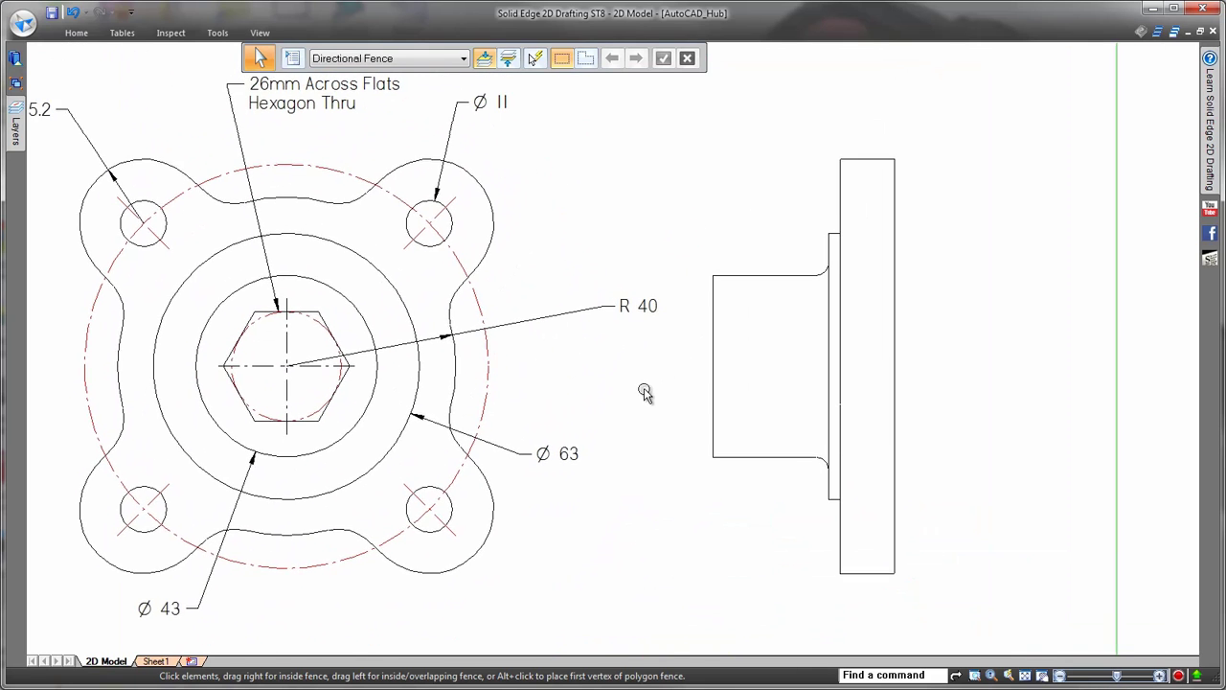
right_click(659, 161)
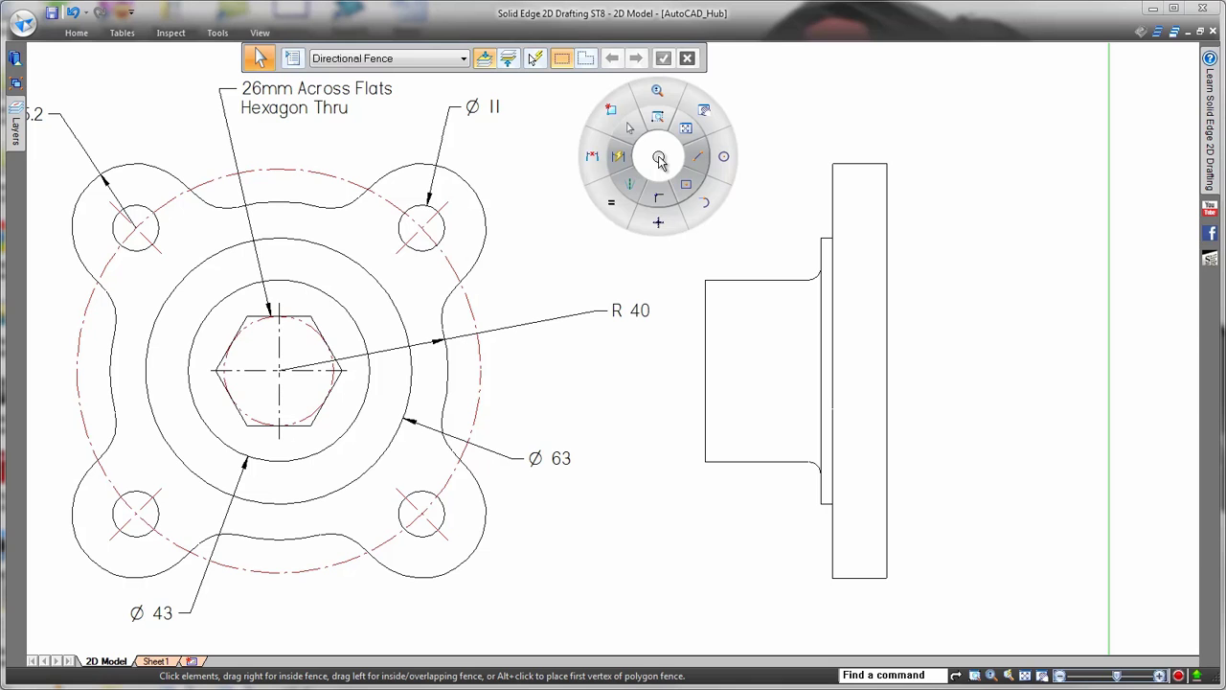
click(697, 156)
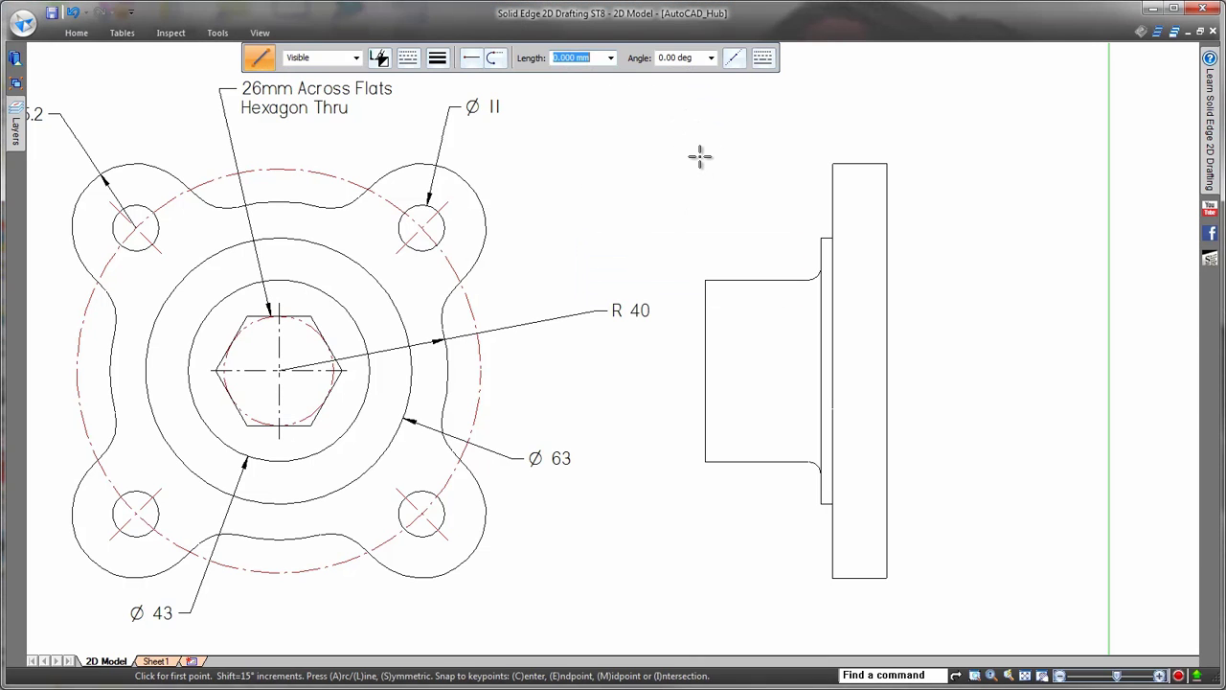
click(378, 59)
click(474, 108)
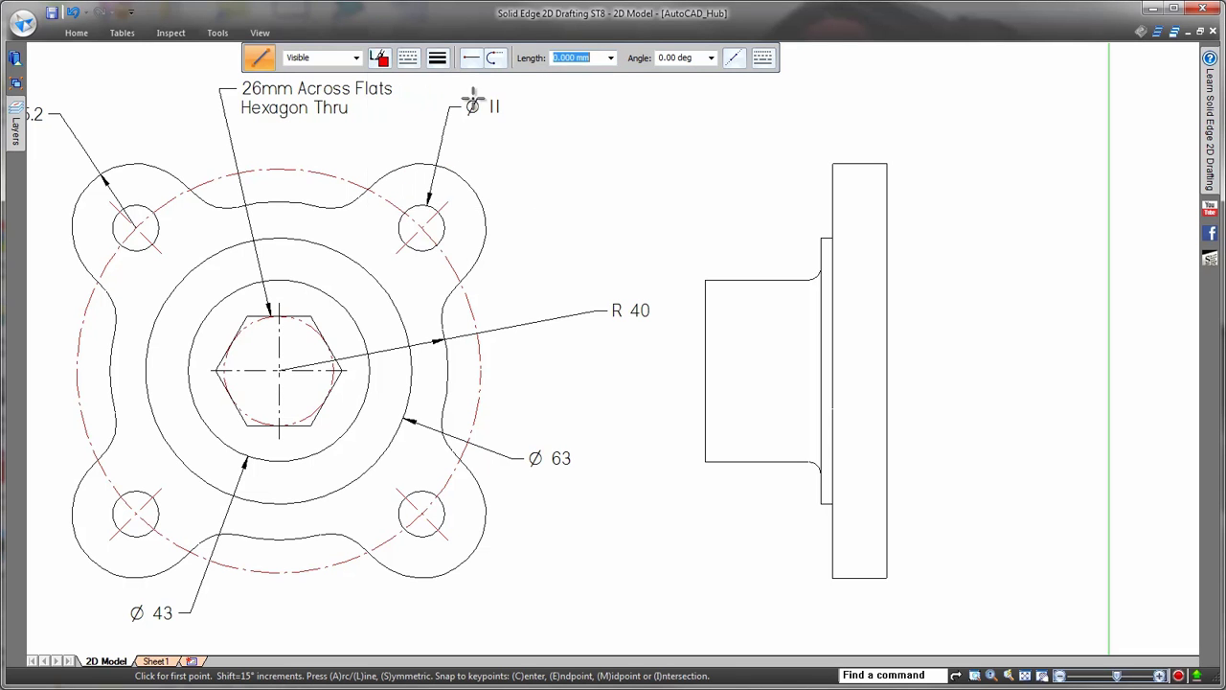
click(409, 59)
click(417, 85)
click(438, 59)
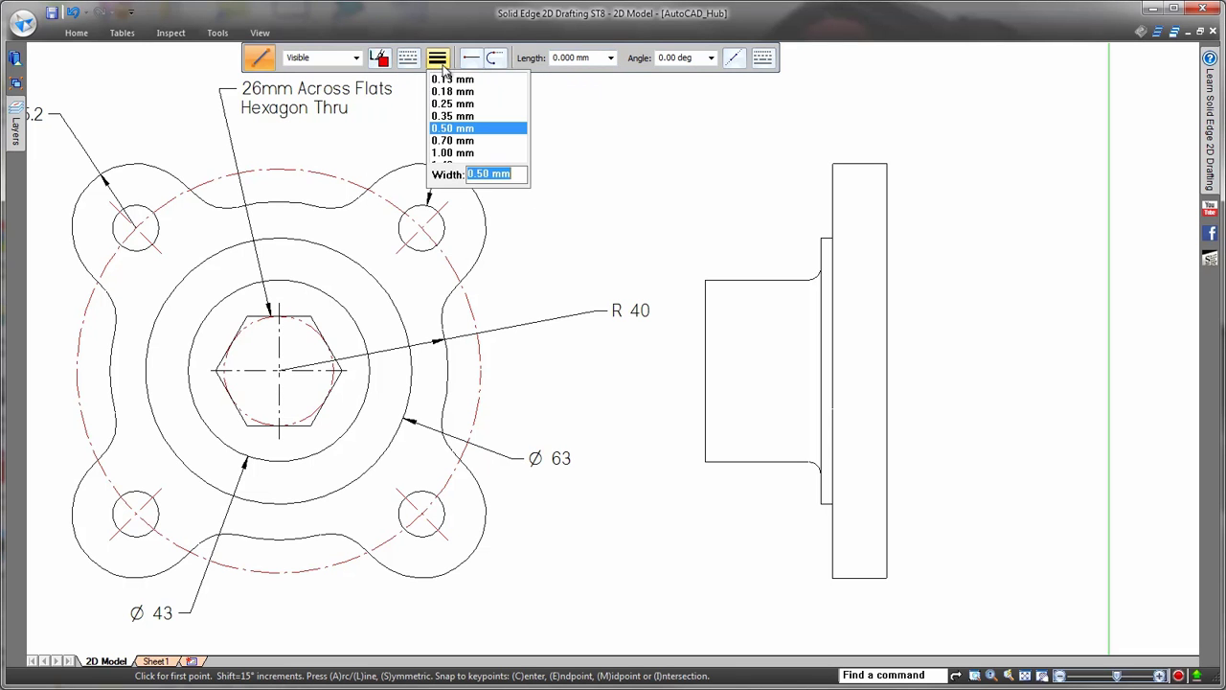
click(457, 119)
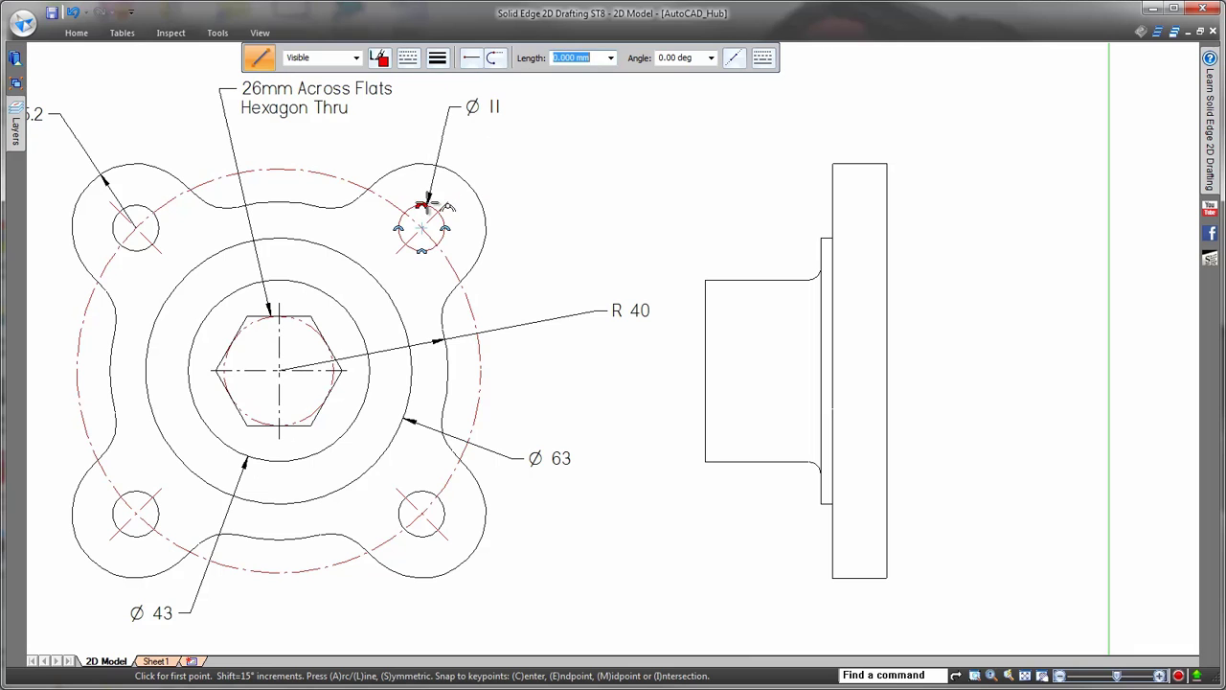
Draw dashed hidden lines across the side view for the hexagon and bolt holes.
click(832, 205)
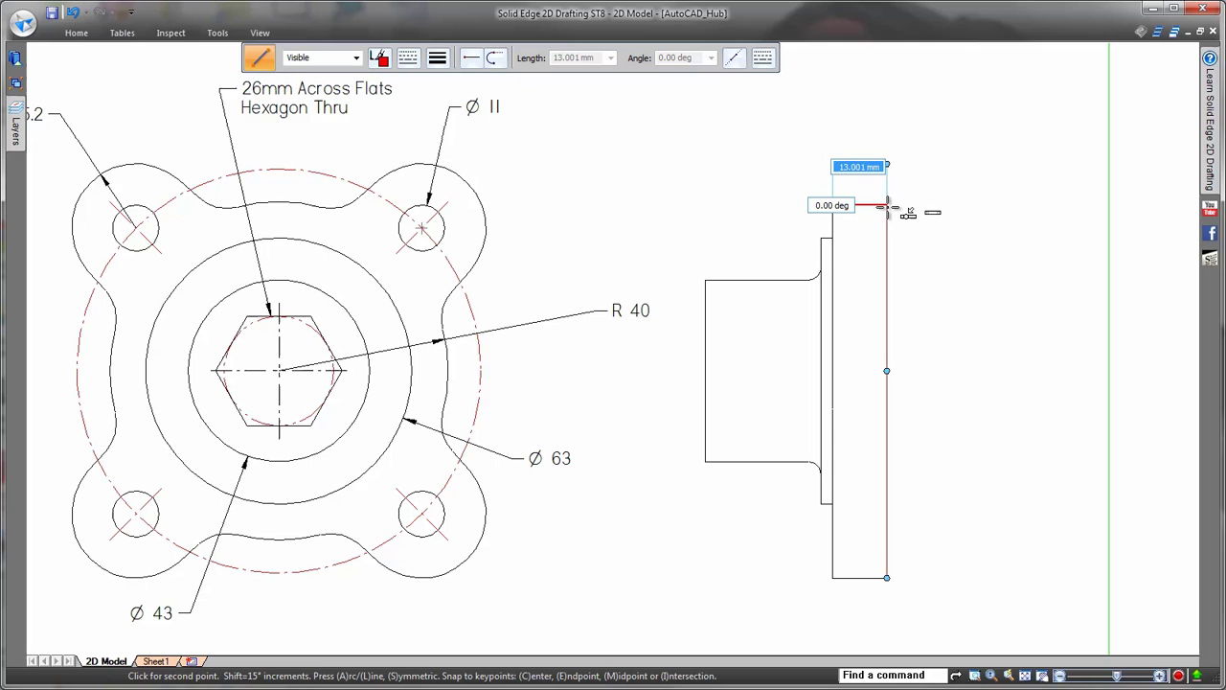
click(887, 205)
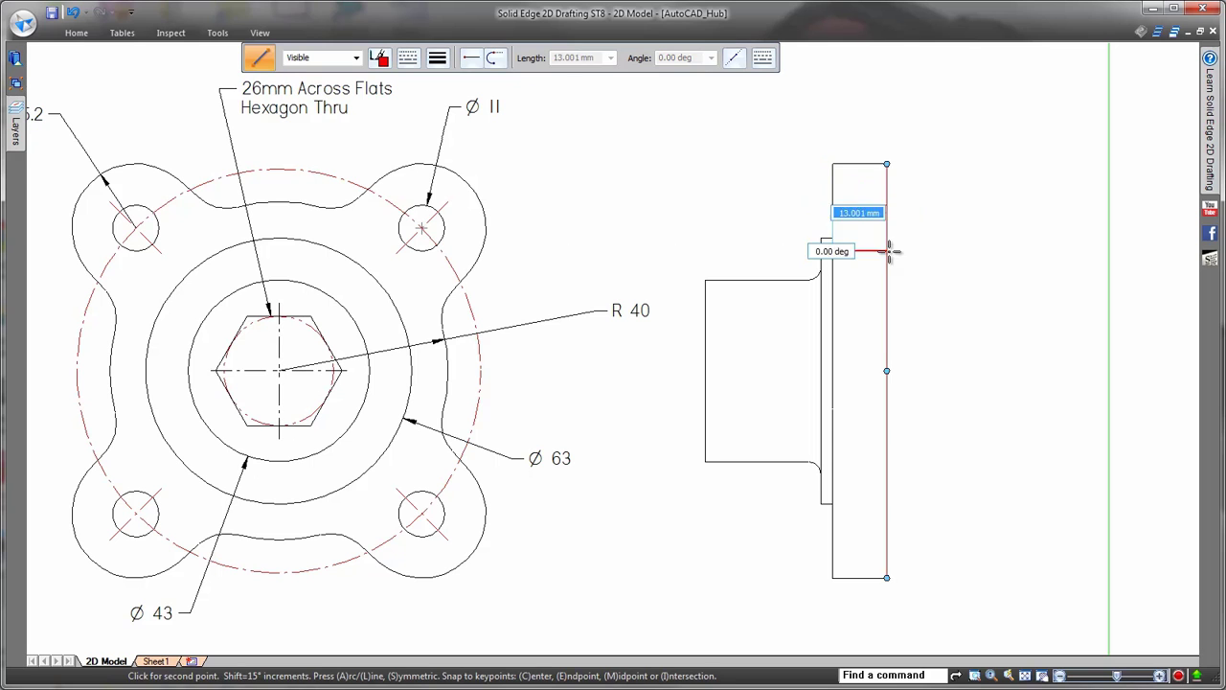
click(705, 425)
click(887, 426)
click(887, 491)
click(833, 537)
click(886, 536)
key(Escape)
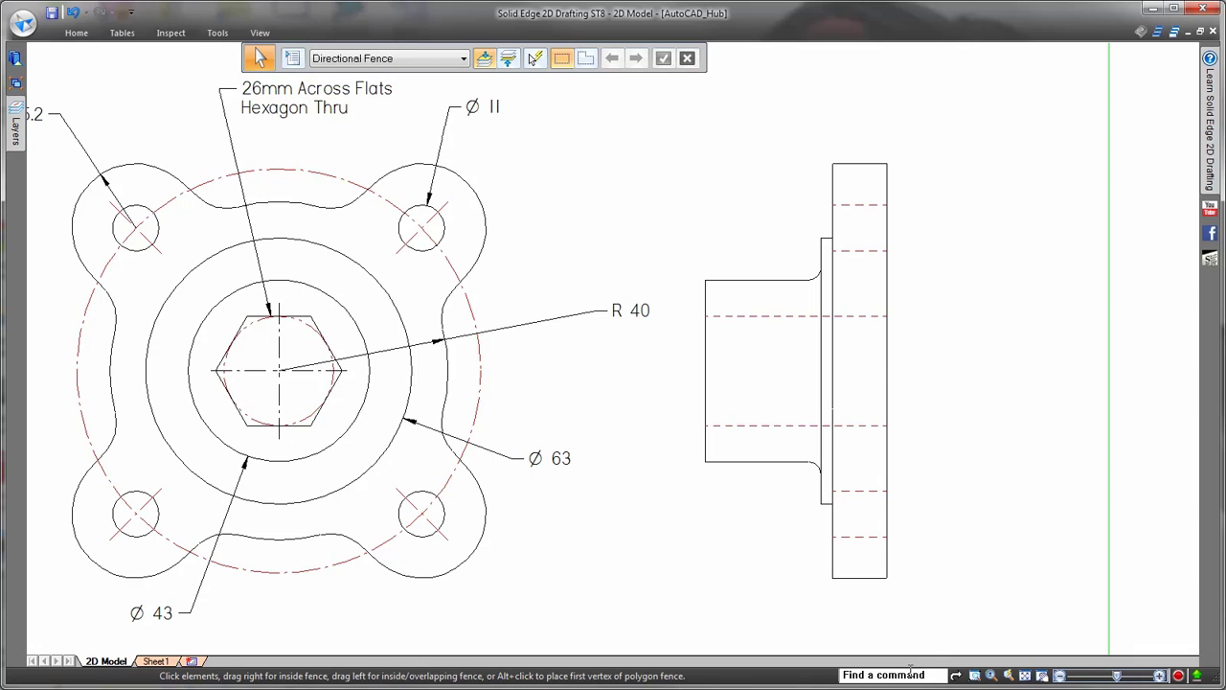
click(909, 675)
text(cente)
text(r)
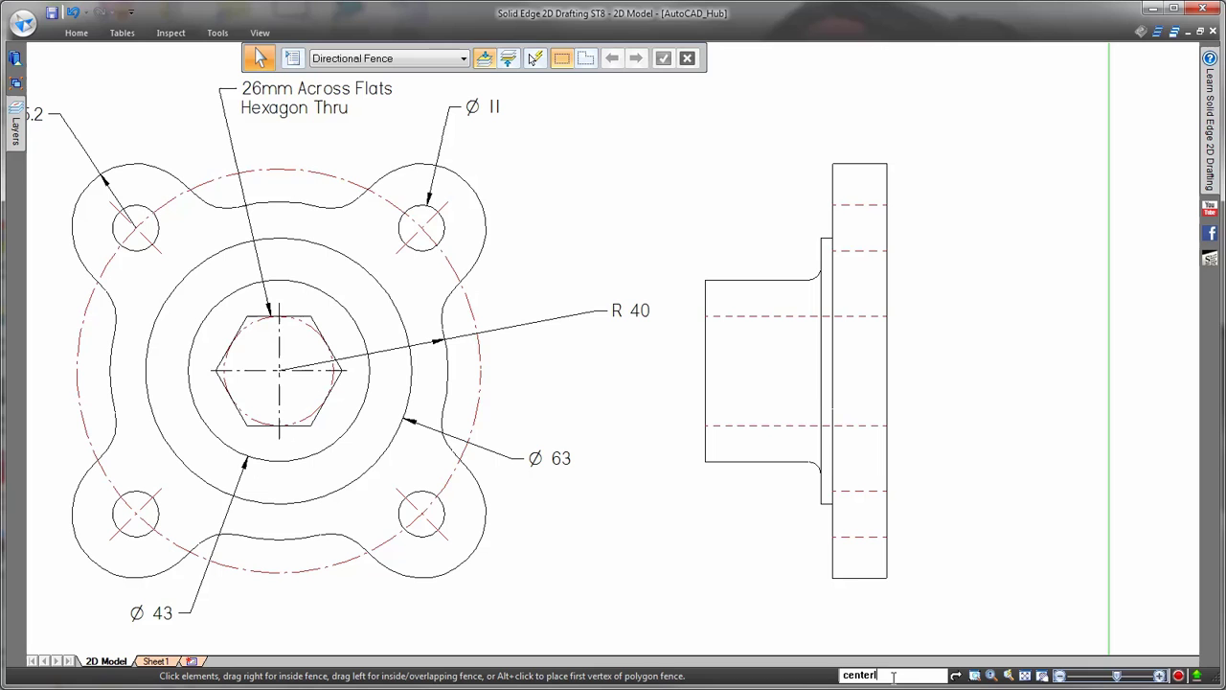
text(line)
key(Return)
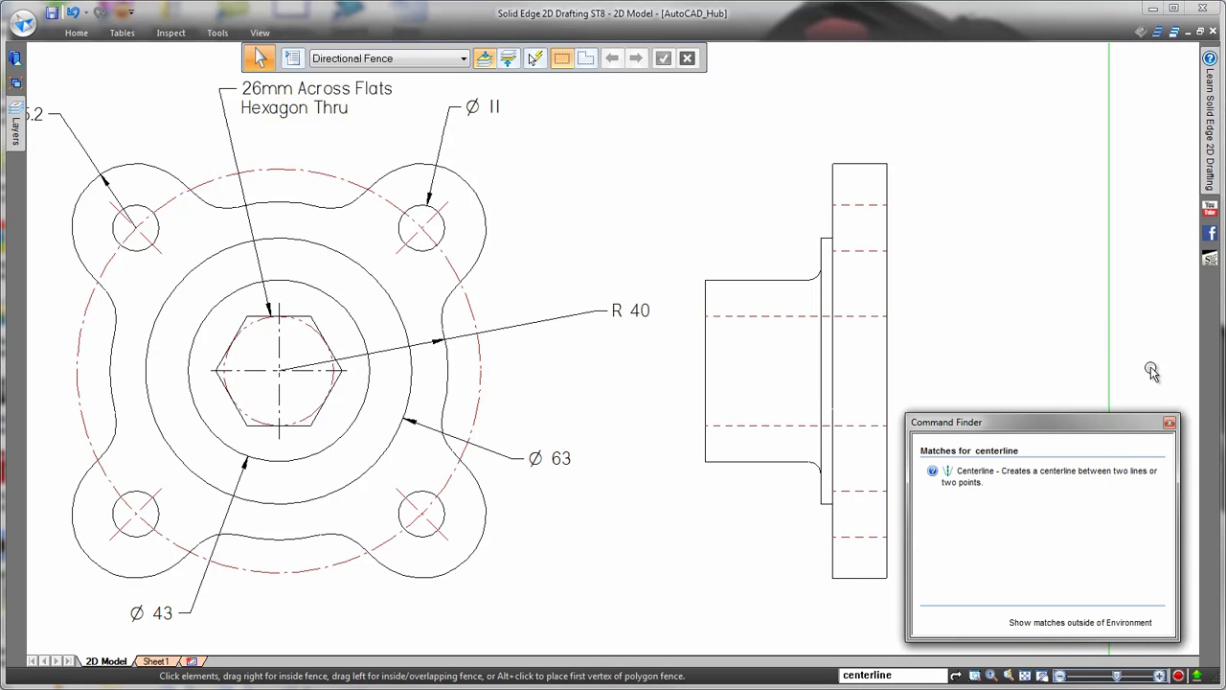
click(1169, 424)
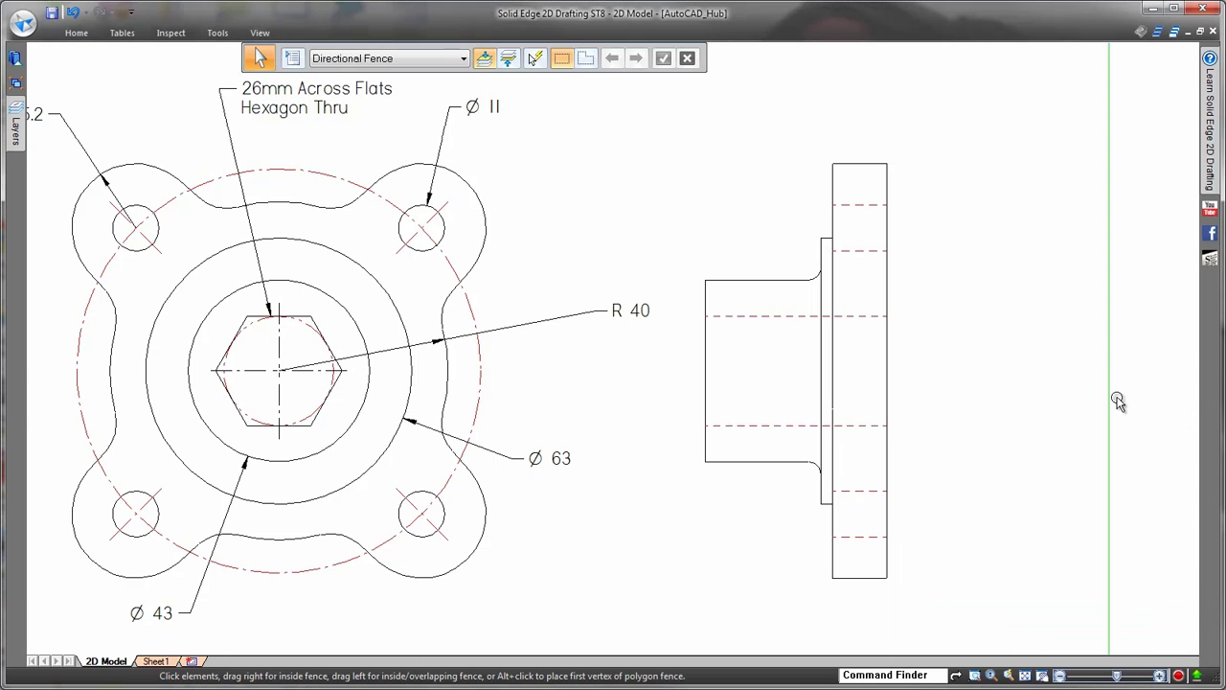
click(77, 33)
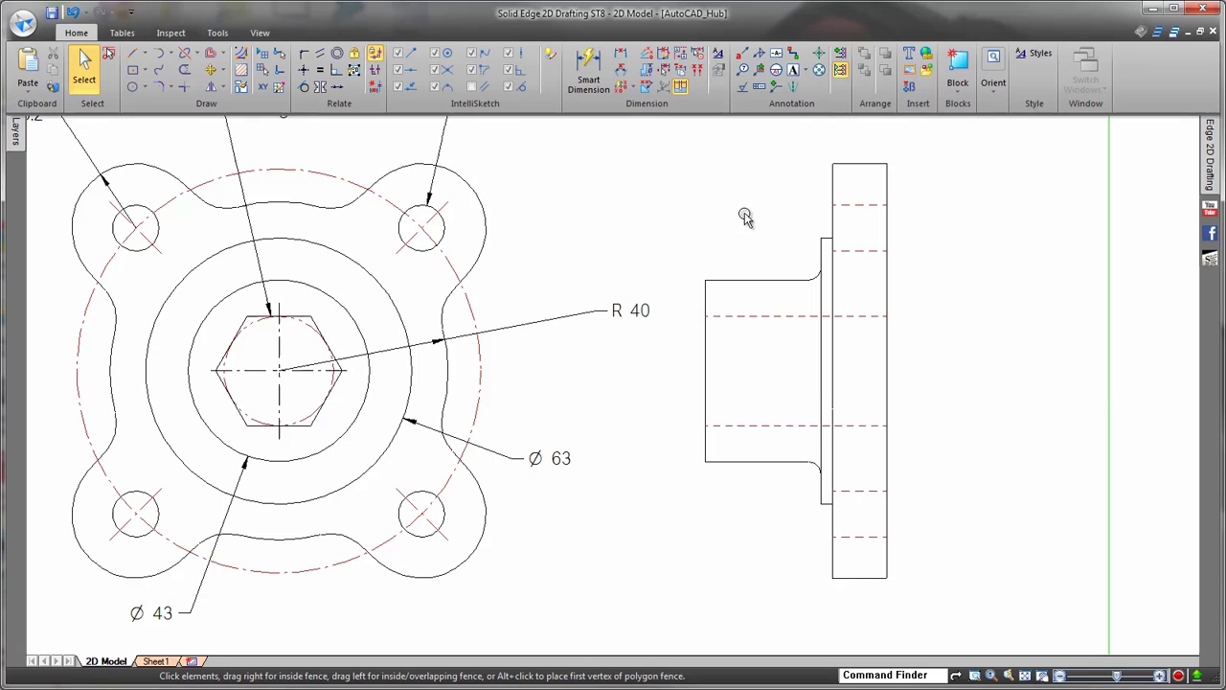
click(704, 215)
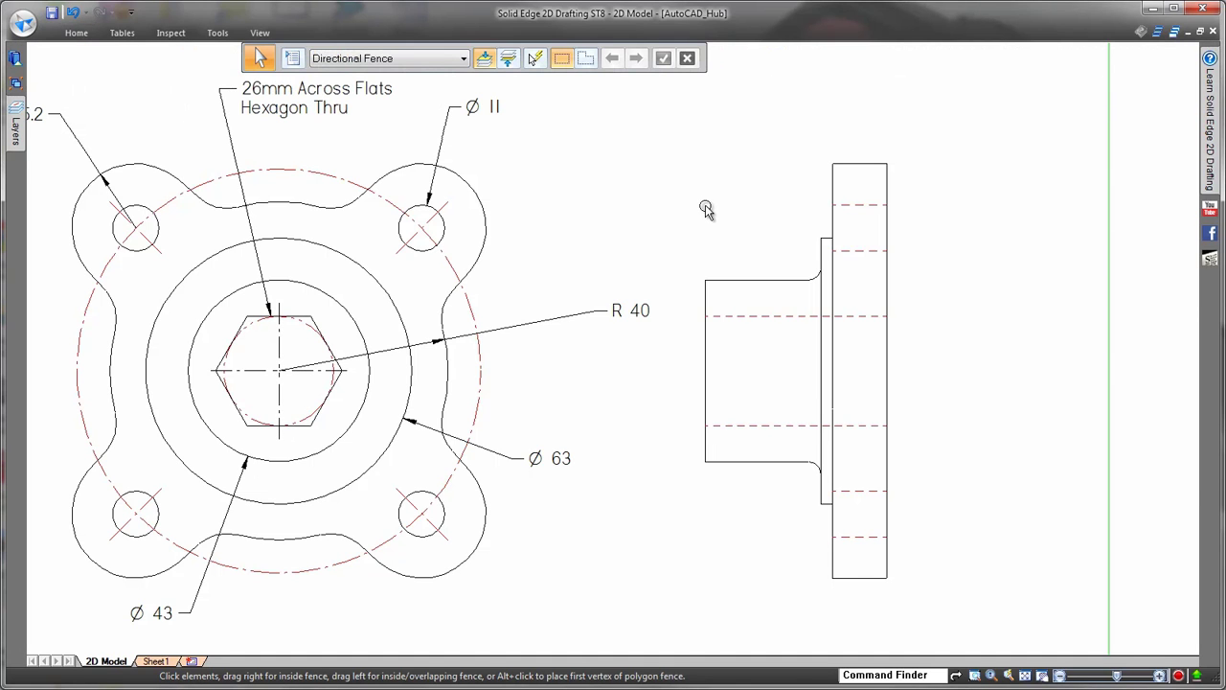
Start the Centerline tool with its colour set to red.
right_click(705, 209)
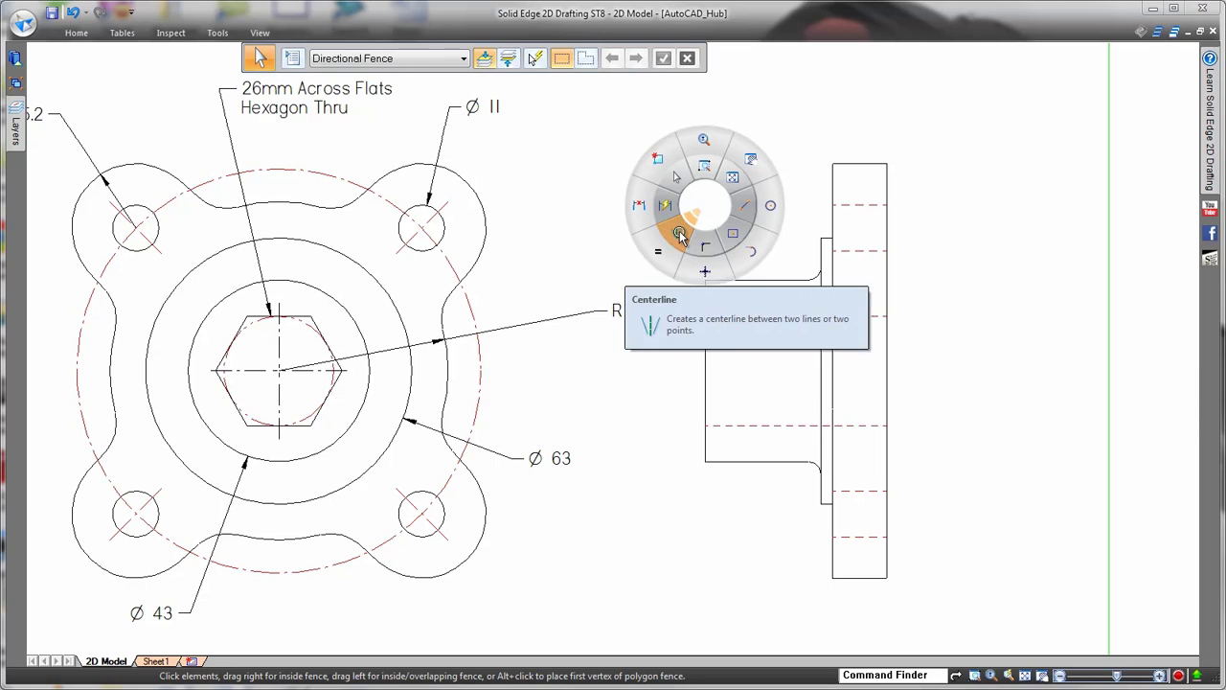
click(675, 231)
click(405, 58)
click(705, 314)
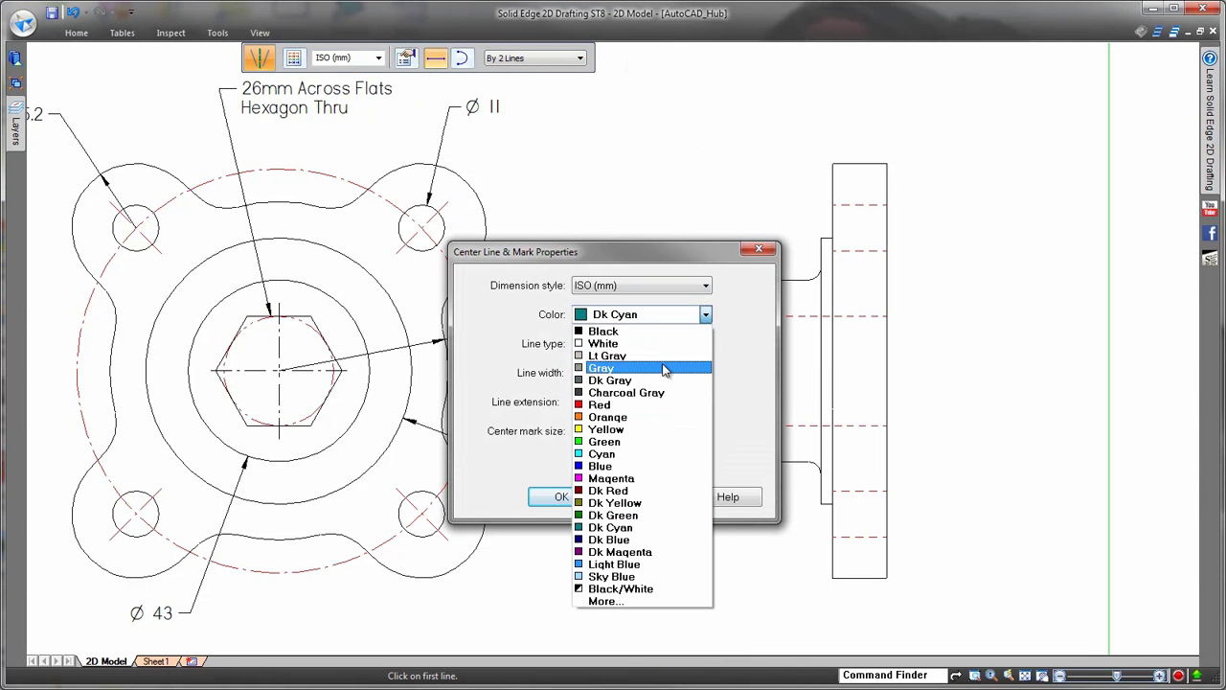
click(613, 406)
click(582, 497)
Add centerlines between the hidden-line pairs for the bore and both bolt holes.
click(876, 204)
click(875, 250)
click(875, 315)
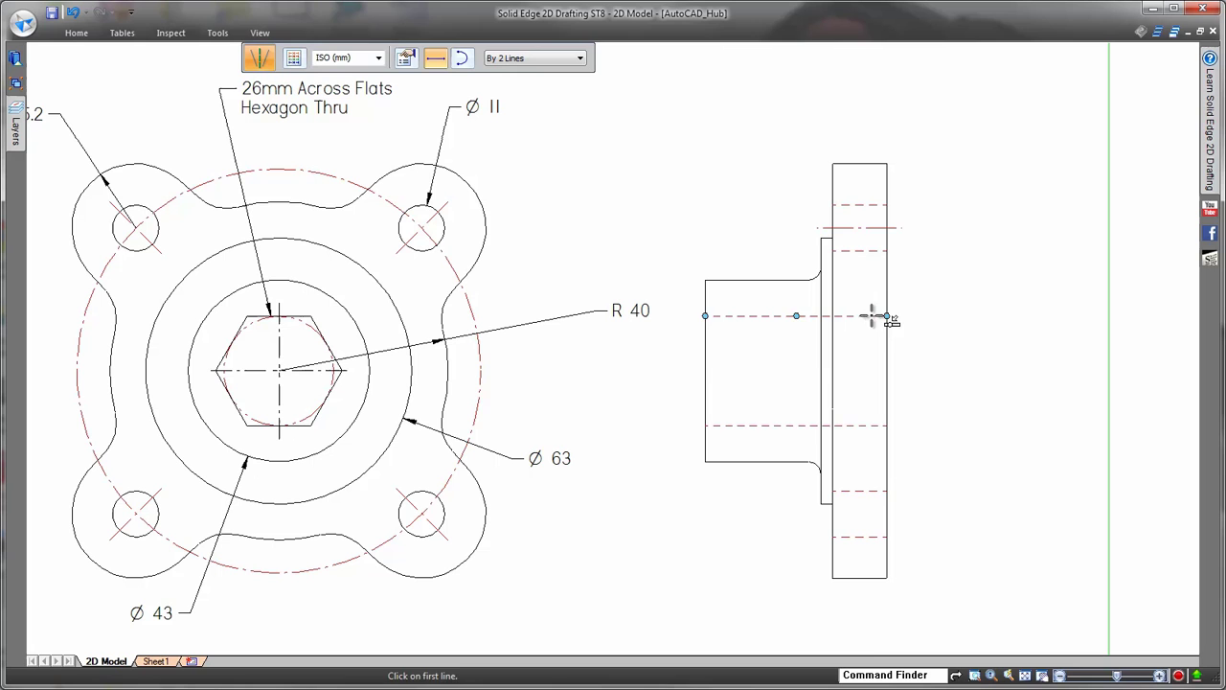
click(871, 425)
click(871, 490)
click(872, 536)
key(Escape)
Clear the accidental selection of the hexagon notes.
click(251, 376)
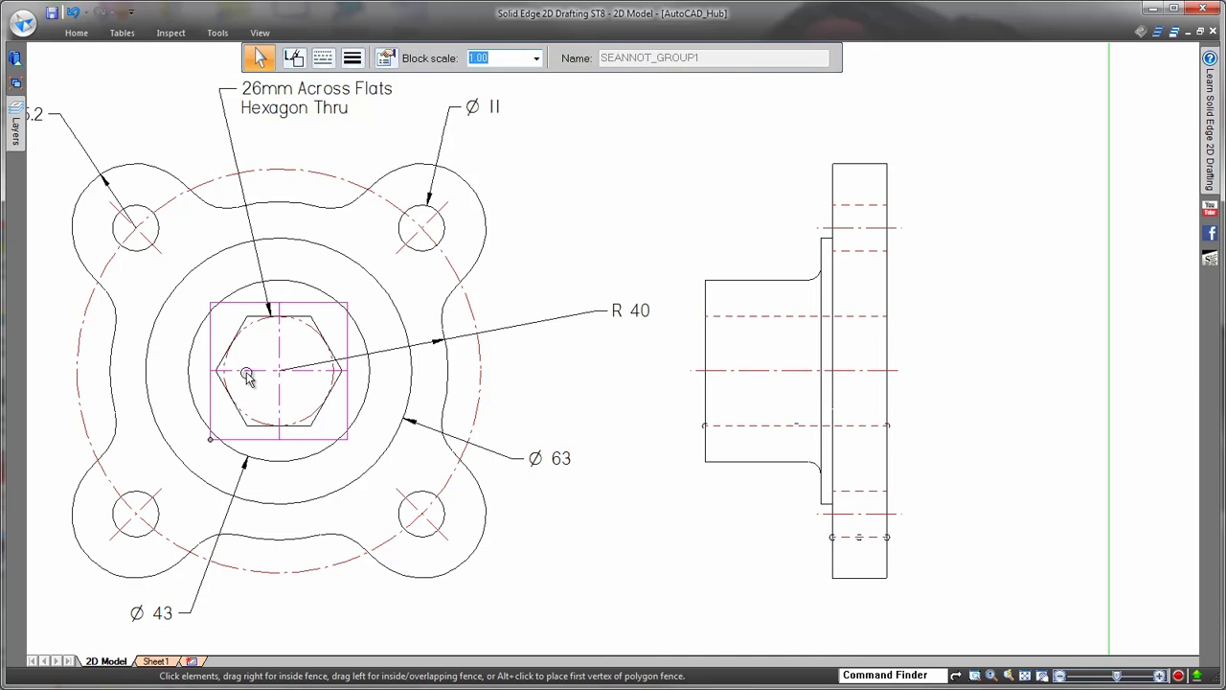
click(294, 58)
click(689, 187)
right_click(681, 191)
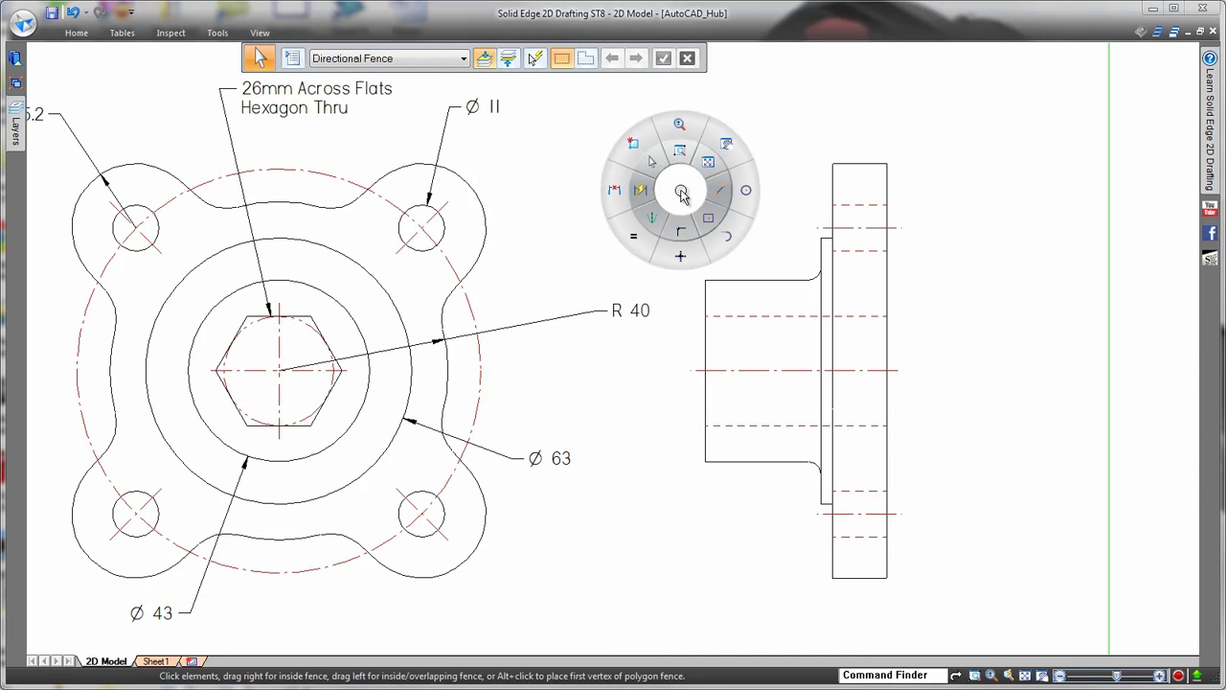
Set Smart Dimension to ANSI (mm) and dimension the 13 mm flange thickness.
click(639, 189)
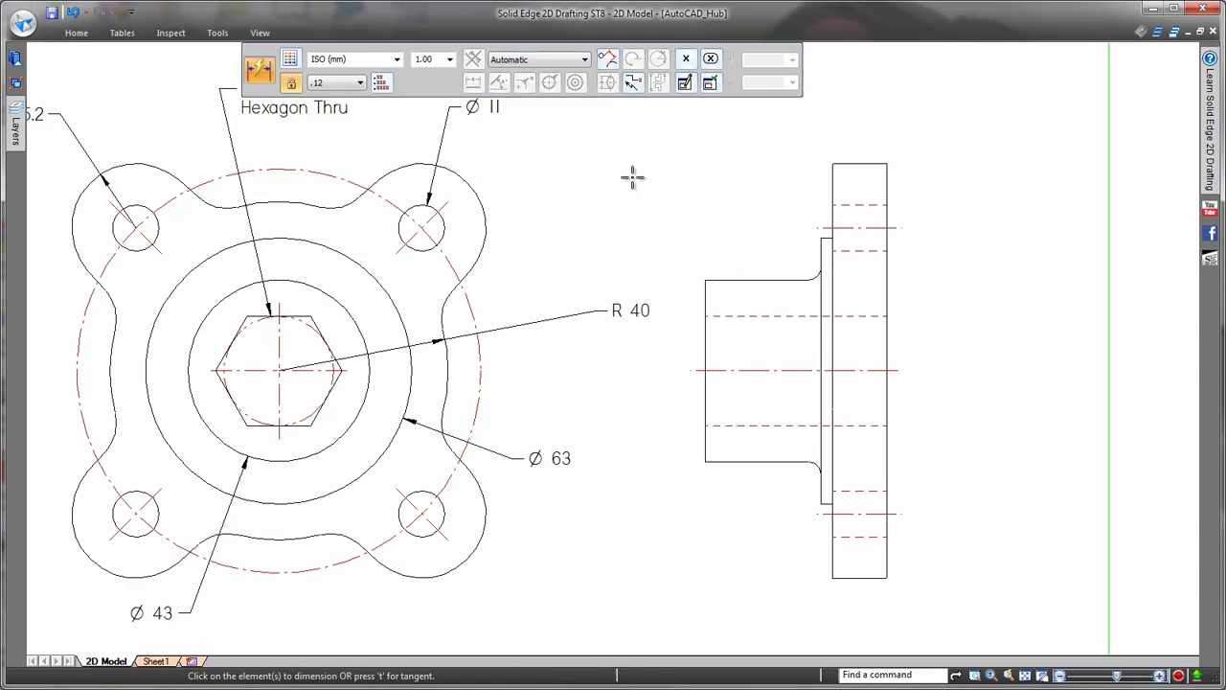
click(395, 60)
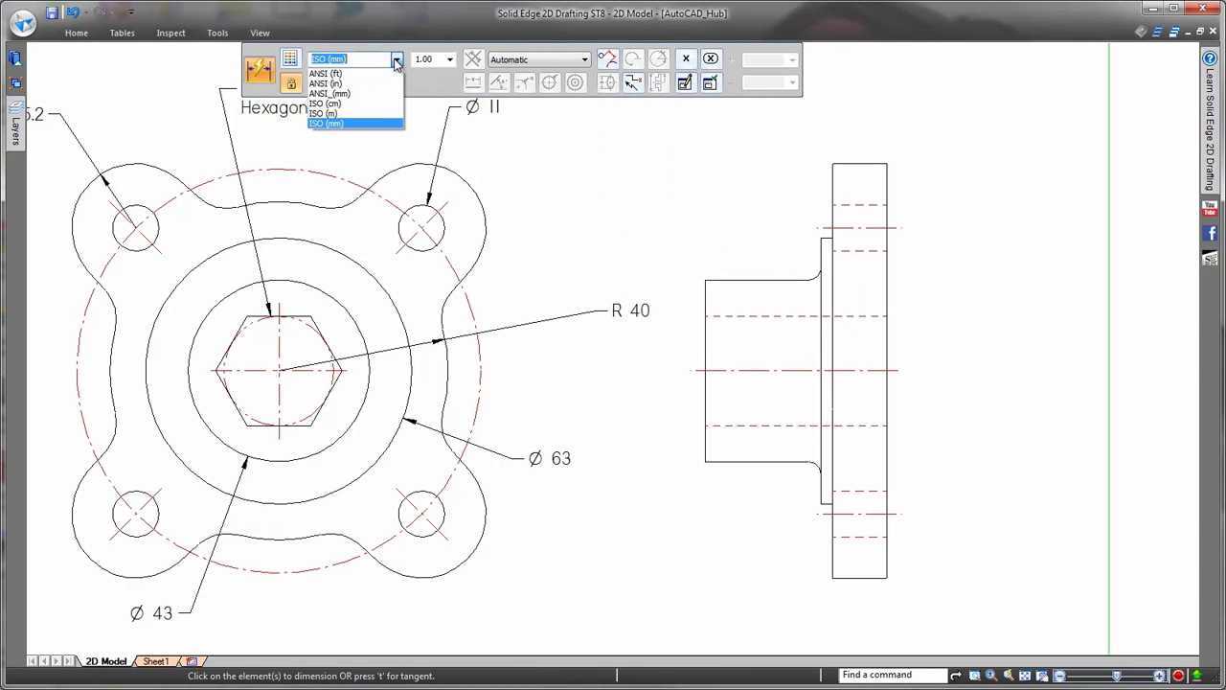
click(379, 96)
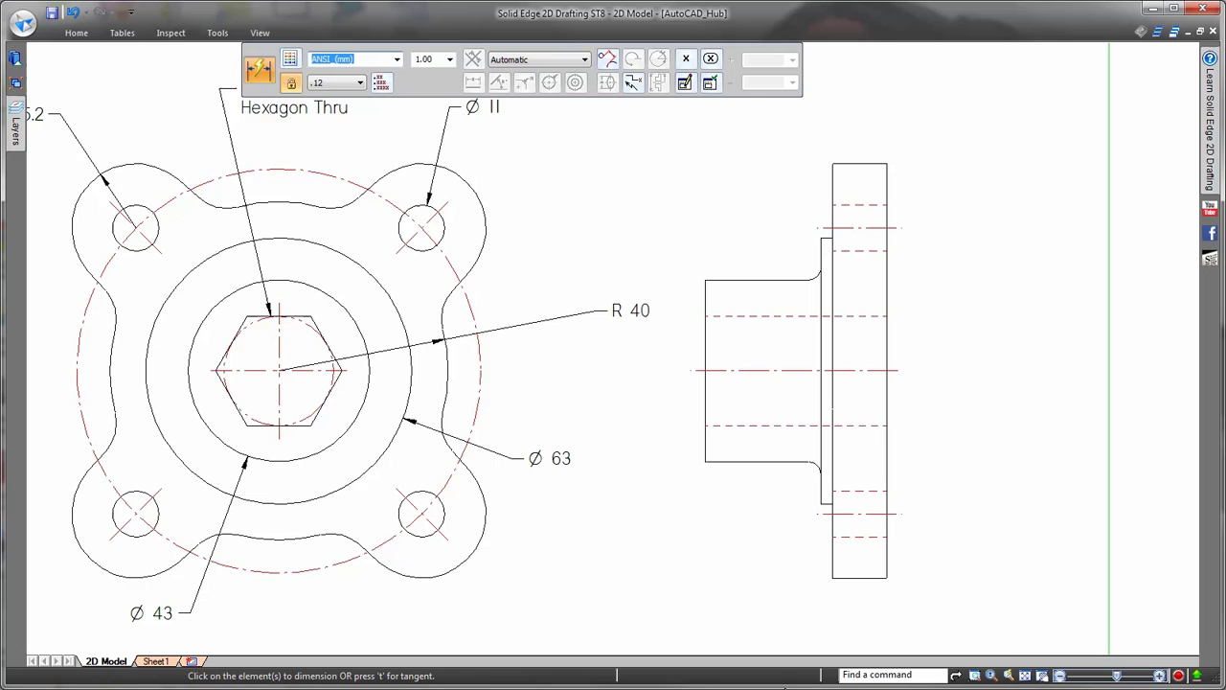
click(849, 575)
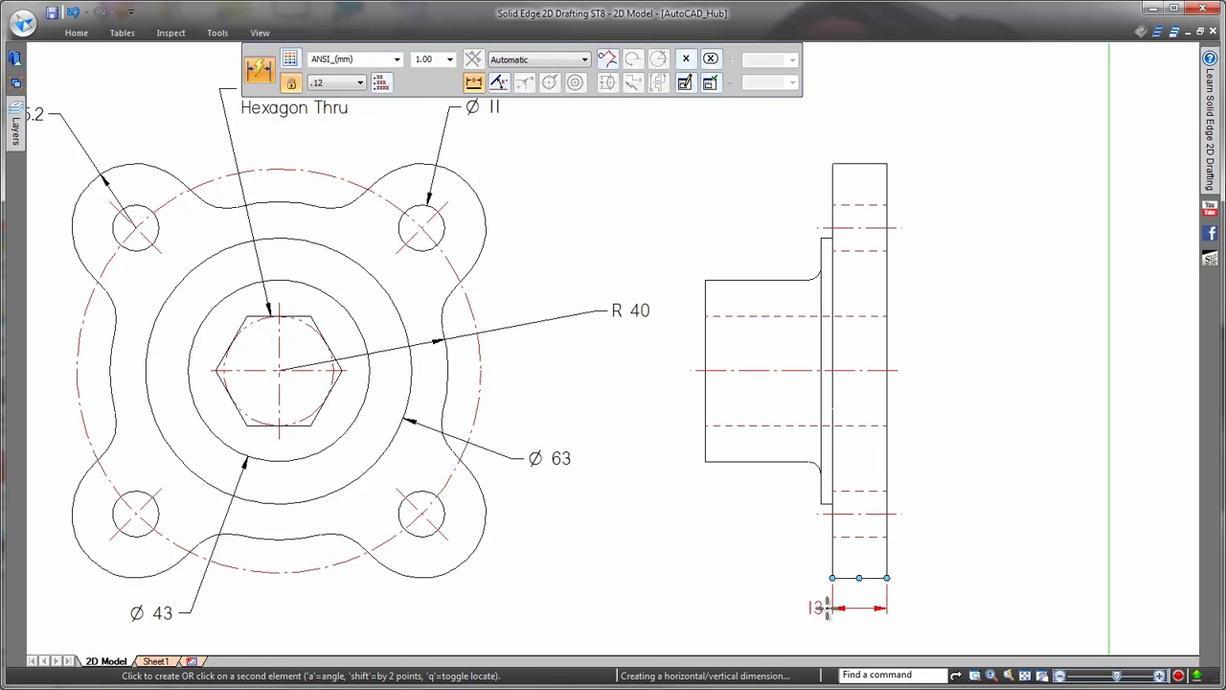
click(787, 610)
Add the 43 overall length, 27.4 hub length and 98 flange height dimensions.
click(706, 306)
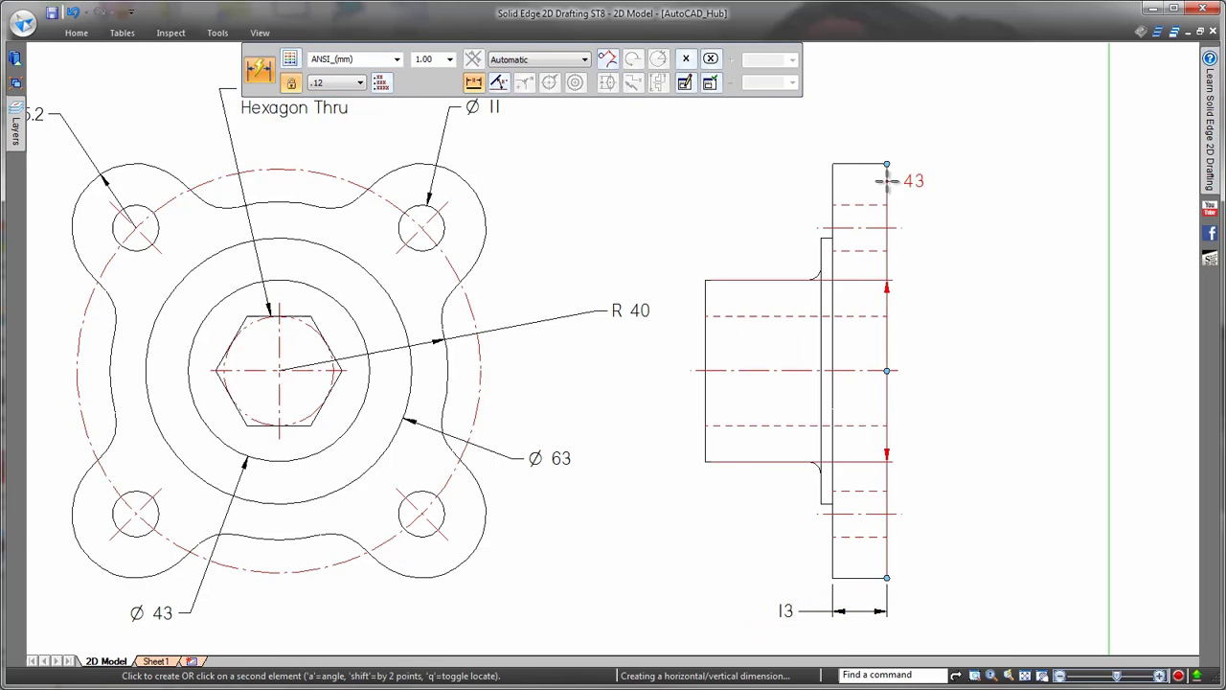
click(887, 182)
click(831, 120)
click(706, 297)
click(821, 287)
click(763, 156)
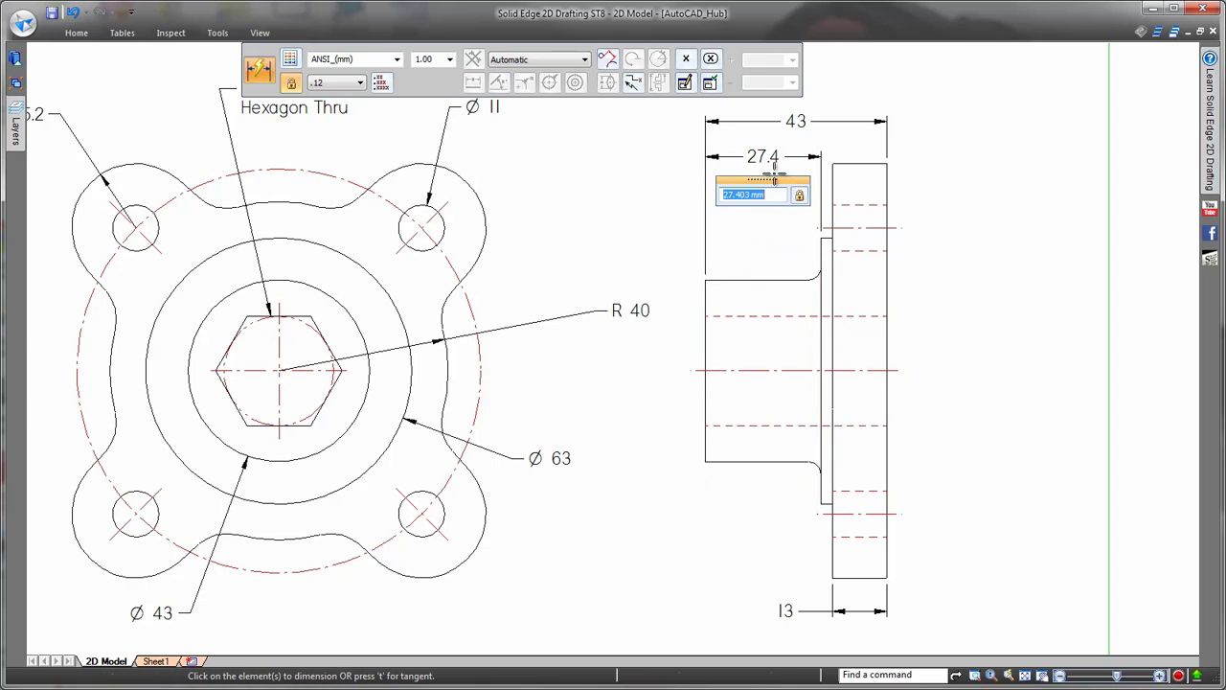
click(887, 431)
click(949, 493)
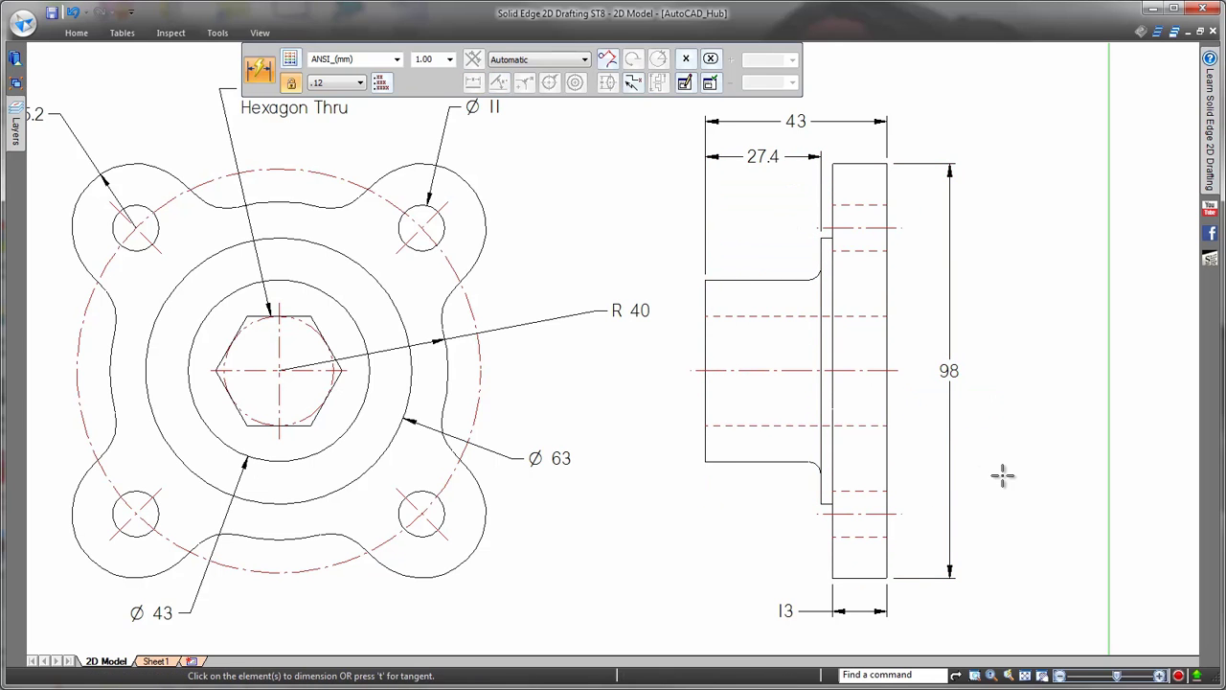
key(Escape)
Fit the sheet in view and save the drawing as AutoCAD_Hub_Rev in DWG format.
key(ctrl+shift+a)
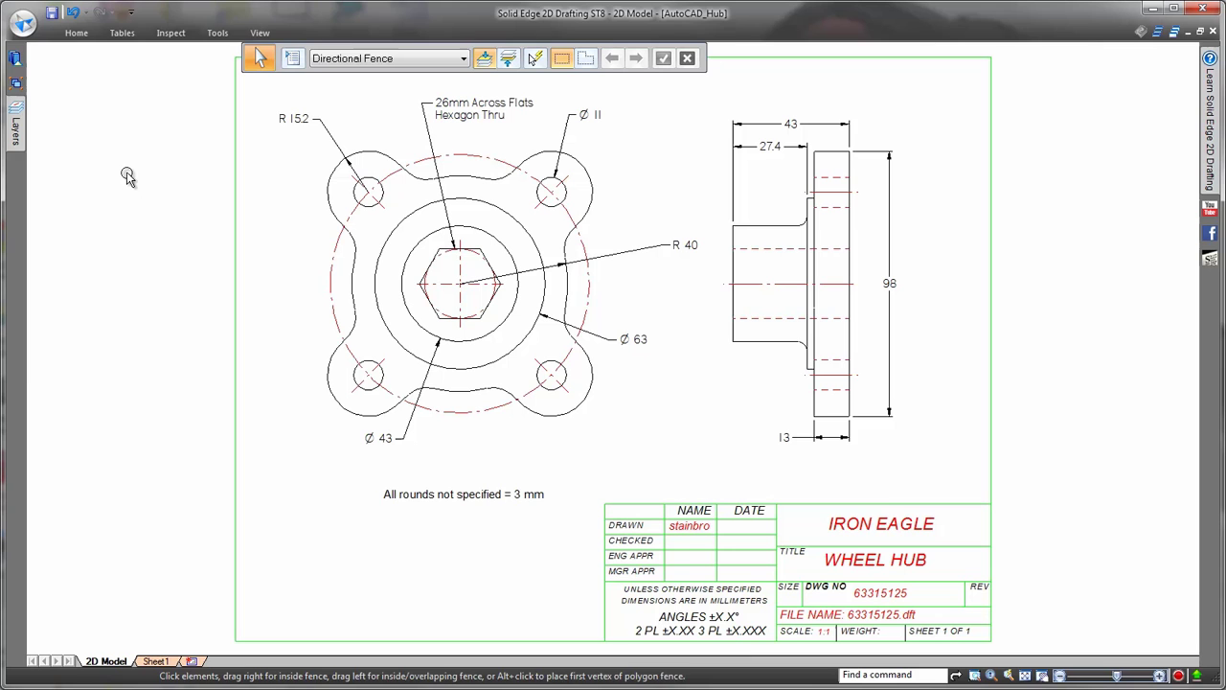
click(23, 21)
click(37, 169)
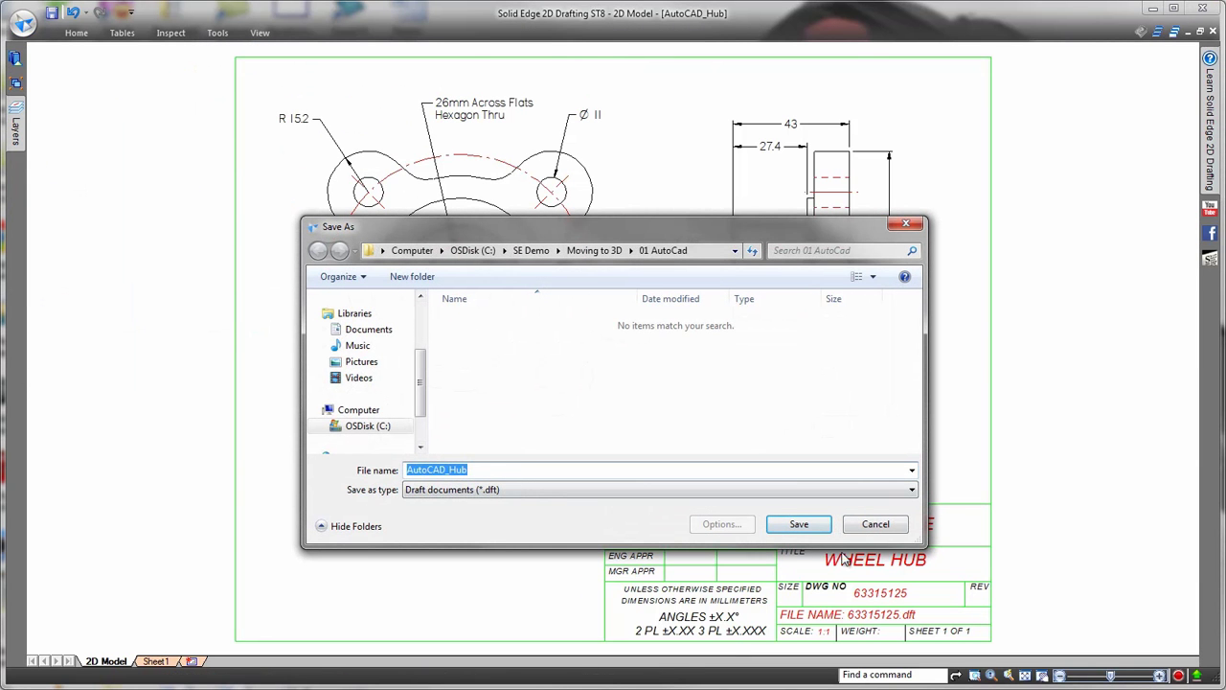
click(911, 489)
click(879, 529)
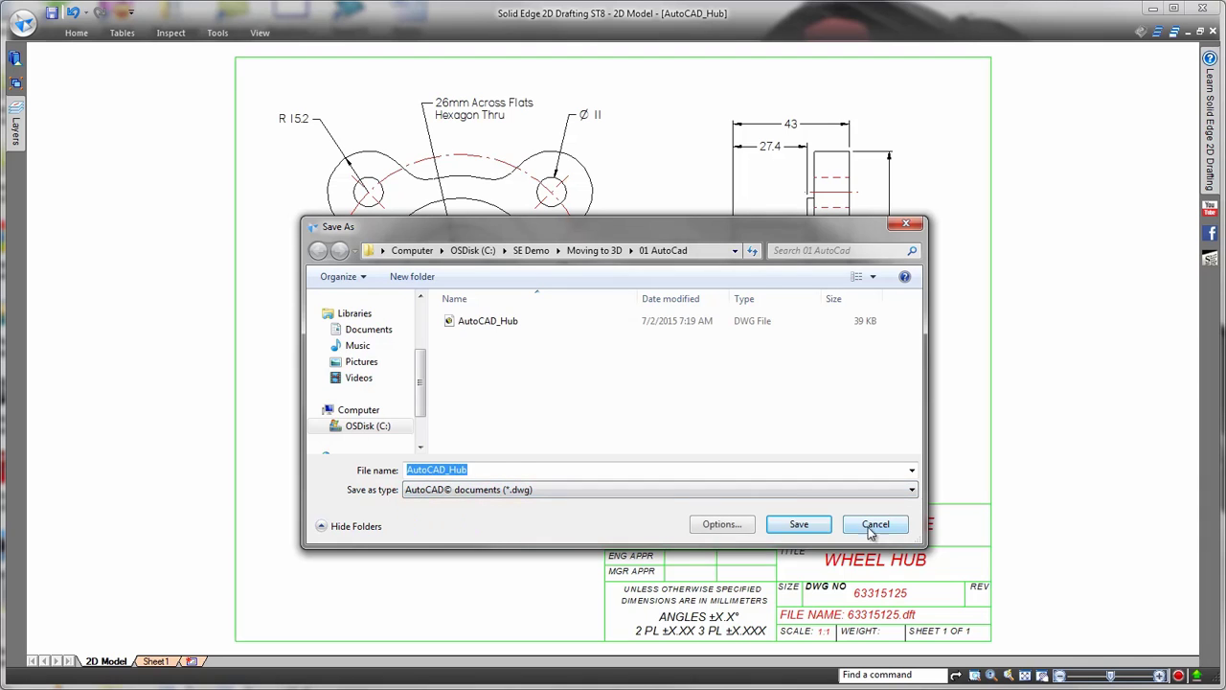
click(487, 470)
text(_Rev)
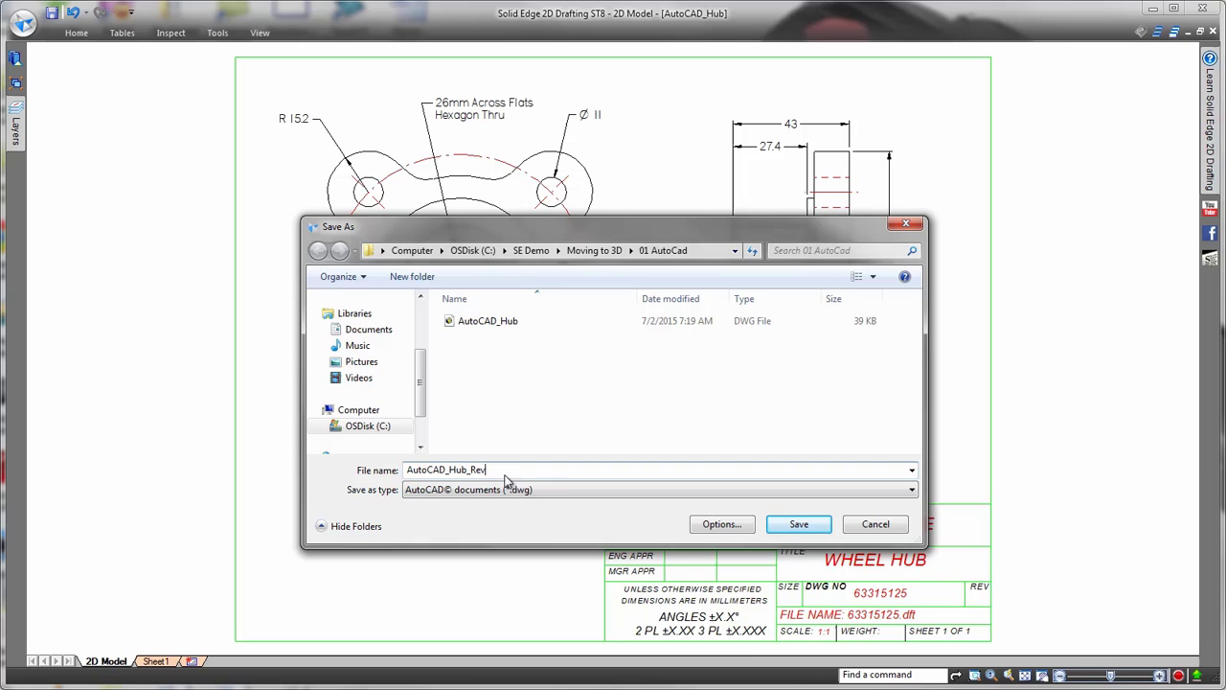
click(796, 523)
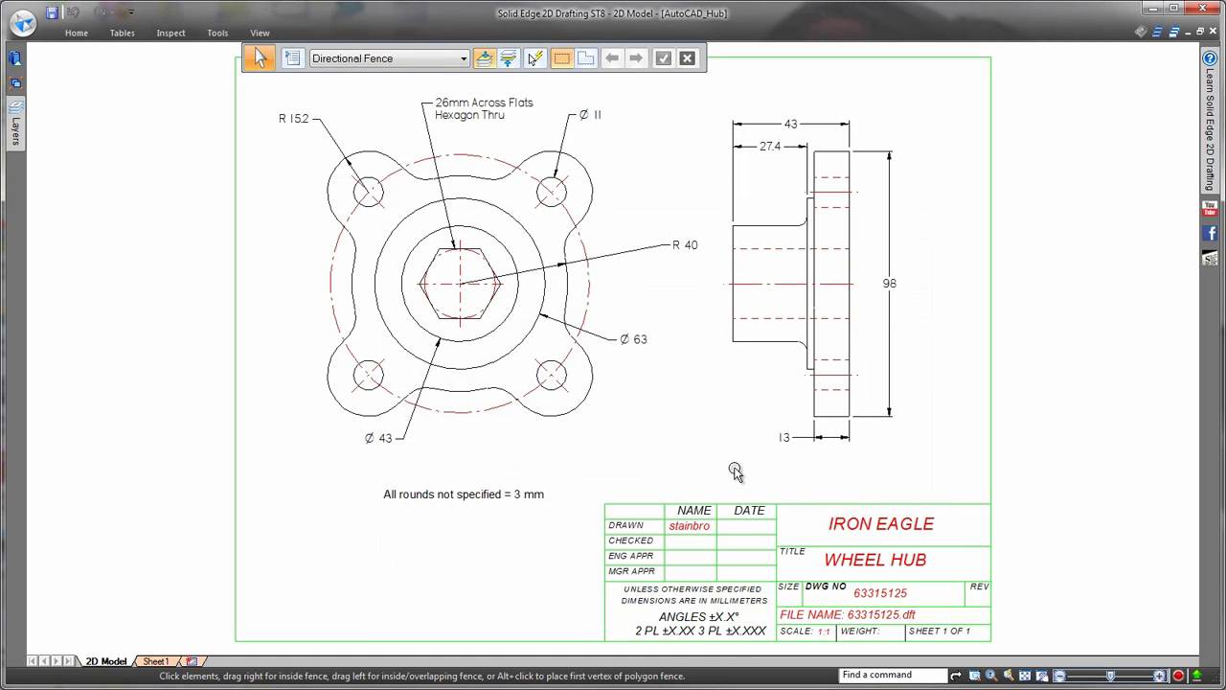